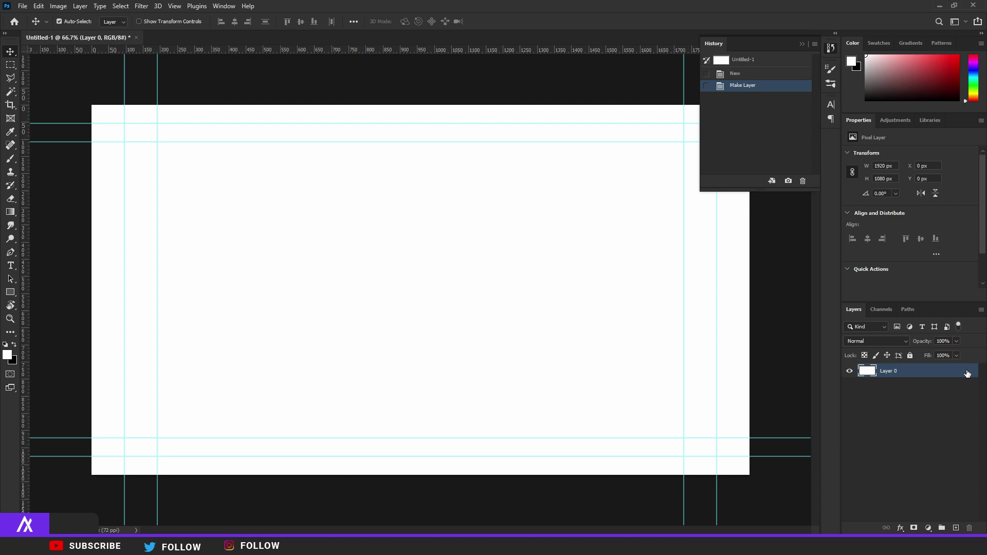
# Step: Add a new empty layer and delete the white background layer
pyautogui.click(958, 529)
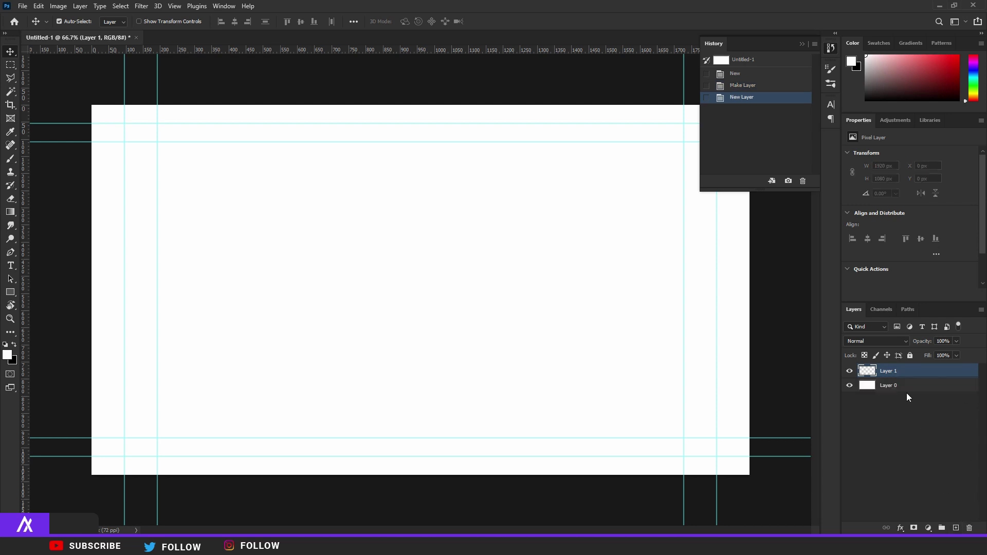
pyautogui.click(906, 389)
pyautogui.press('Delete')
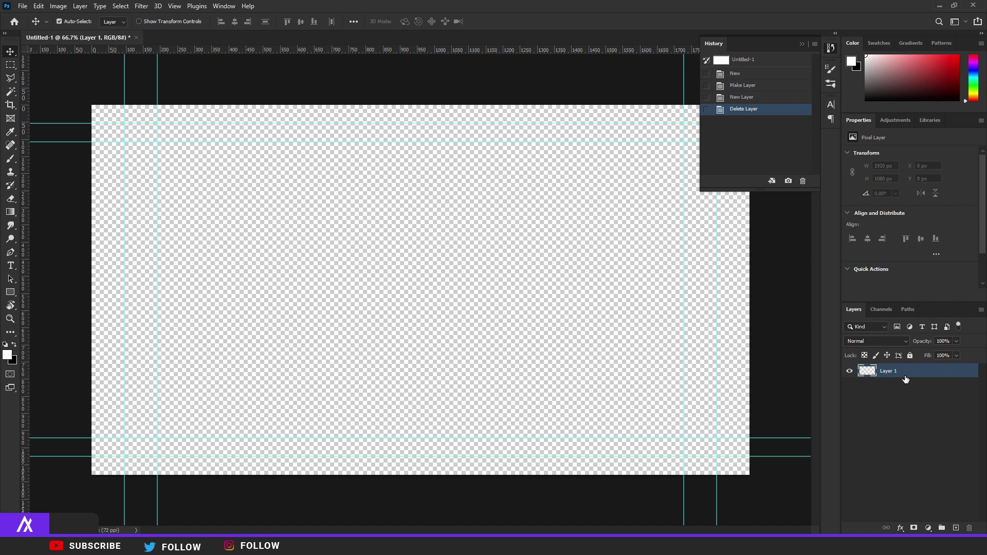
pyautogui.scroll(2, 463, 317)
pyautogui.scroll(-3, 420, 312)
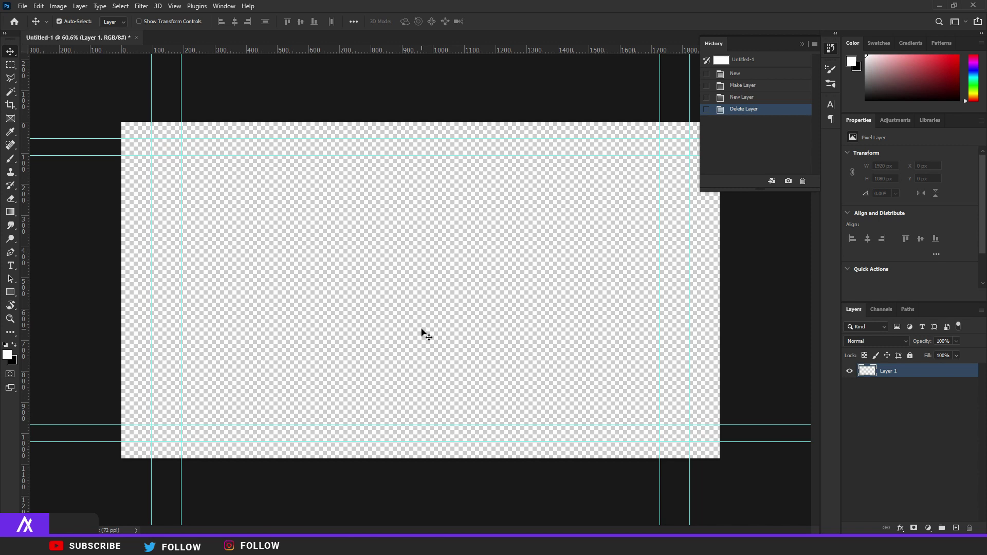
# Step: Create the blue XPRESS text layer and move it to the centre of the canvas
pyautogui.click(231, 278)
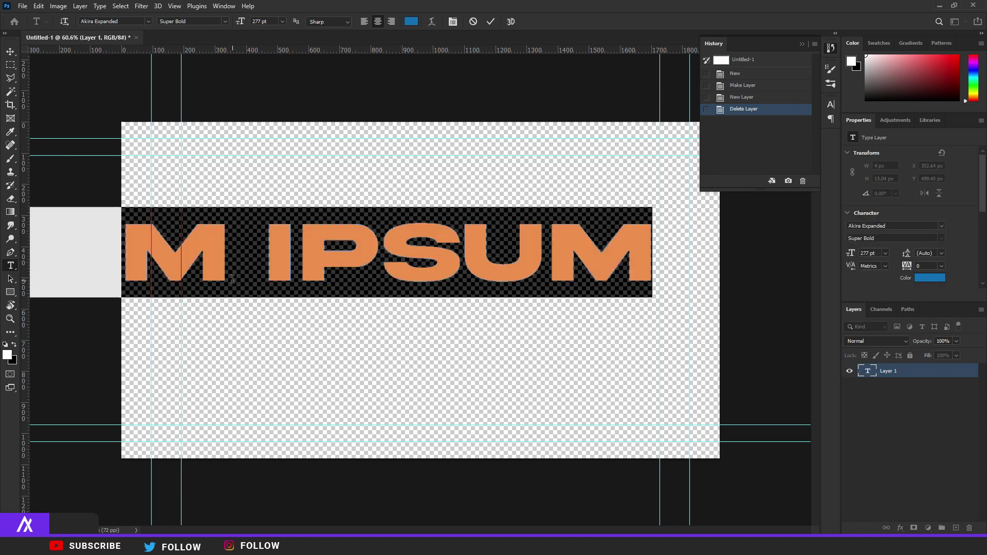
pyautogui.write('XPRE')
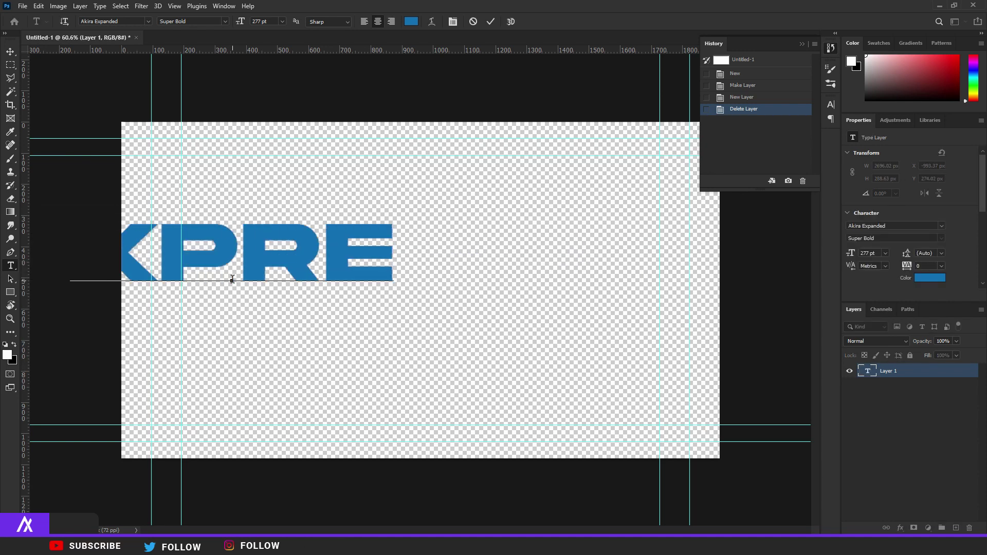
pyautogui.write('XPRESS')
pyautogui.hotkey('ctrl', '-')
pyautogui.click(9, 52)
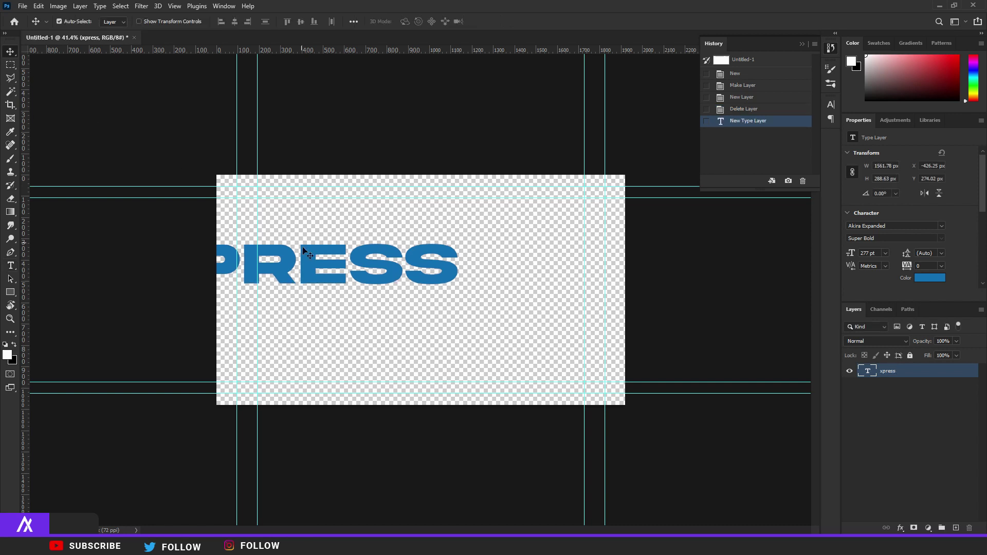
pyautogui.moveTo(325, 268)
pyautogui.mouseDown()
pyautogui.moveTo(422, 275)
pyautogui.moveTo(451, 290)
pyautogui.moveTo(436, 283)
pyautogui.moveTo(444, 280)
pyautogui.mouseUp()
pyautogui.scroll(2, 423, 291)
pyautogui.scroll(-3, 444, 281)
pyautogui.scroll(5, 430, 288)
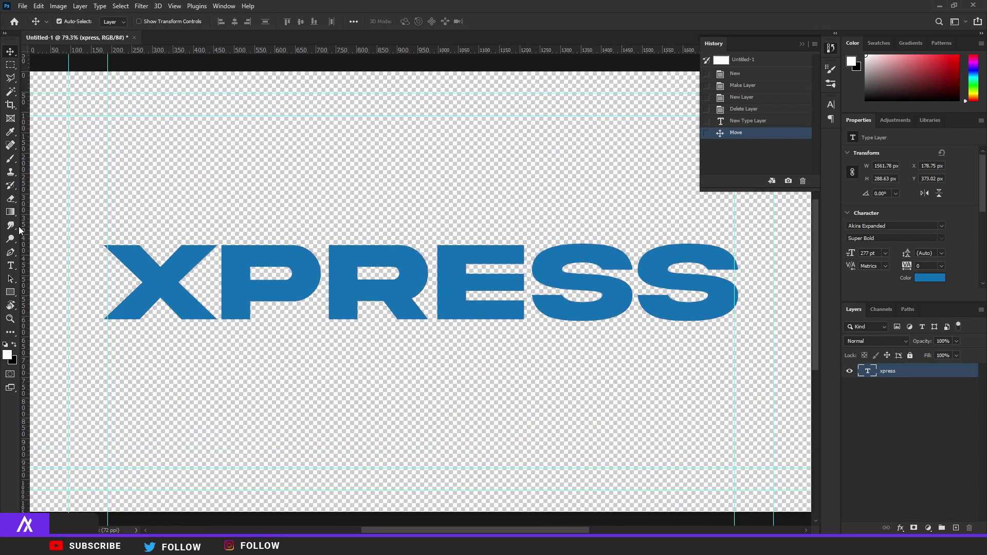
pyautogui.click(10, 265)
pyautogui.moveTo(109, 274); pyautogui.dragTo(919, 244)
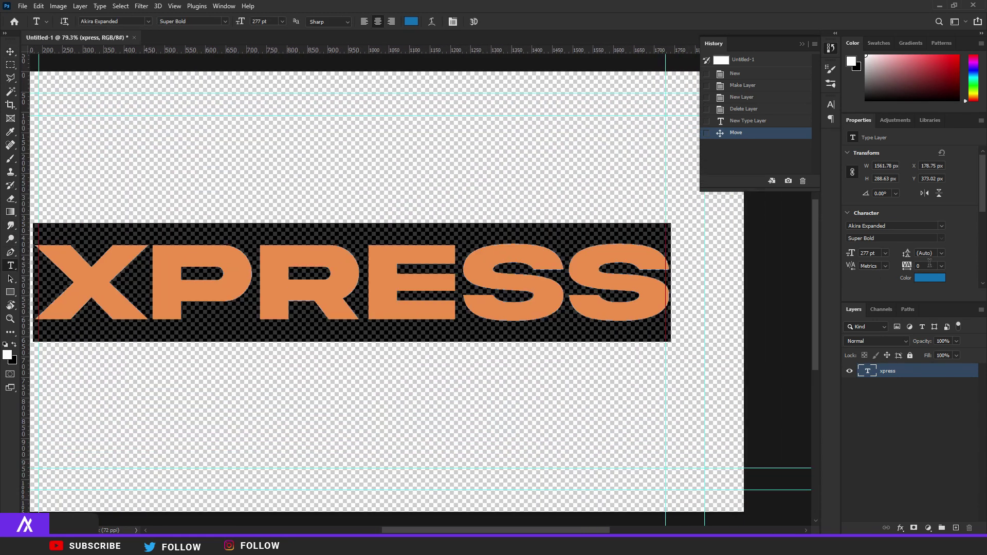
# Step: Set the XPRESS letters in the GOVER font and tighten their tracking to -40
pyautogui.click(941, 226)
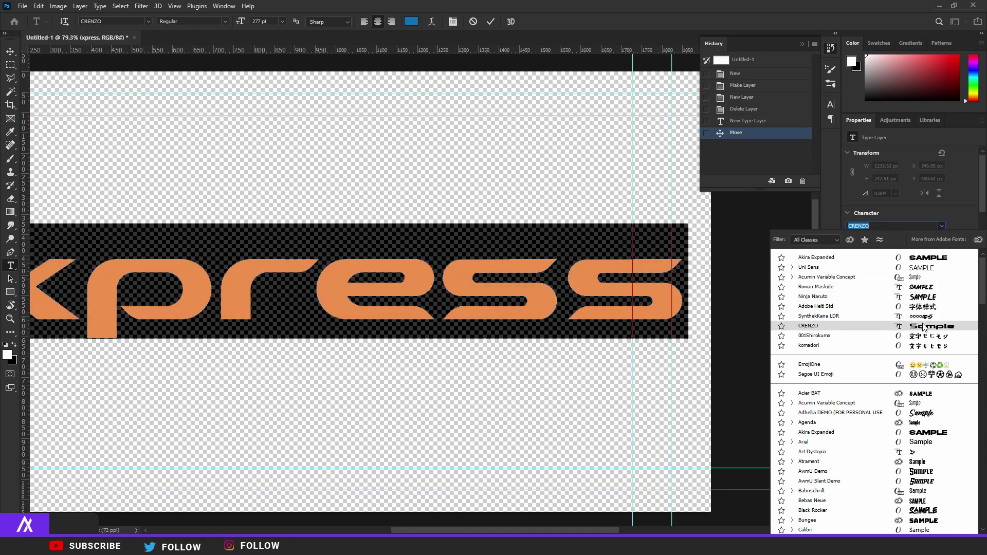
pyautogui.scroll(-2, 922, 339)
pyautogui.scroll(-1, 919, 386)
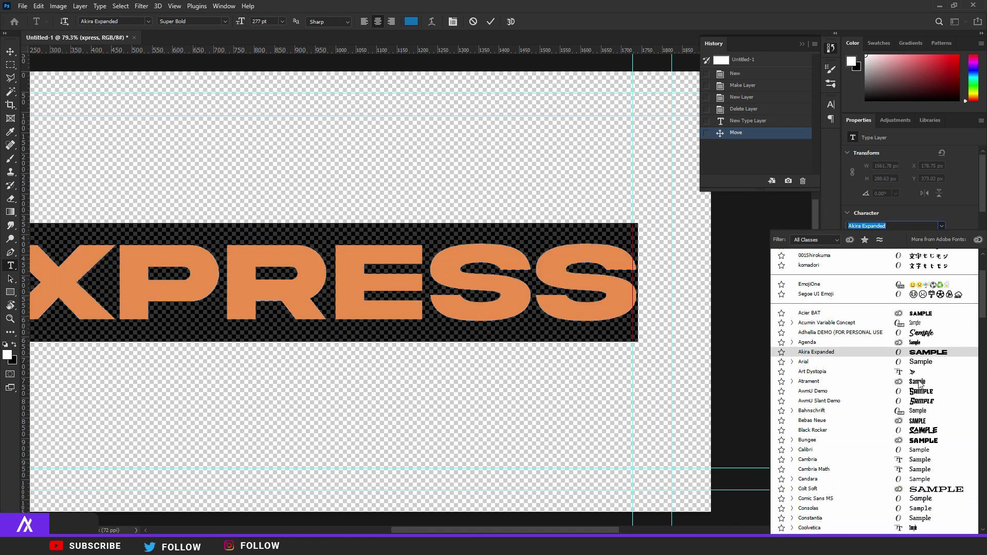
pyautogui.scroll(-3, 920, 417)
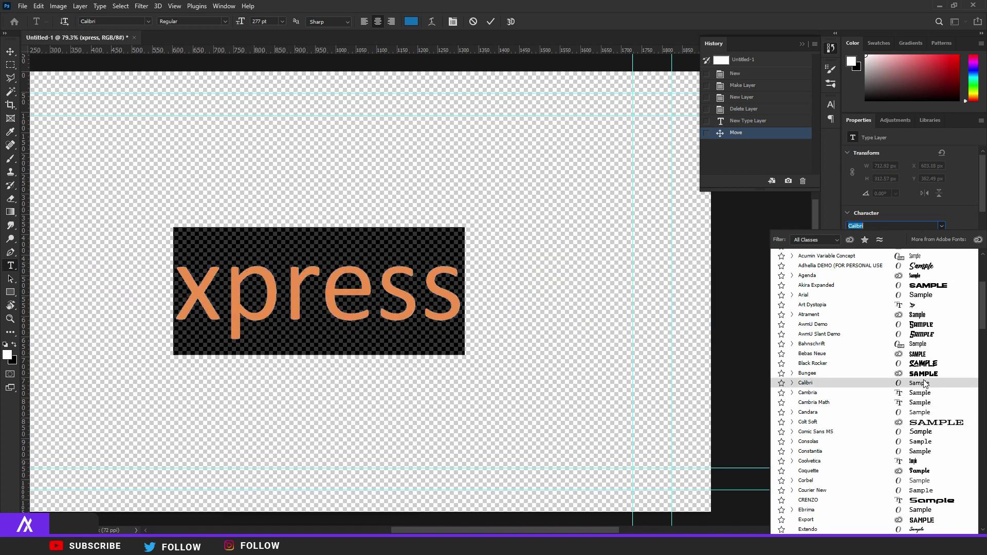
pyautogui.scroll(-3, 920, 424)
pyautogui.scroll(2, 362, 295)
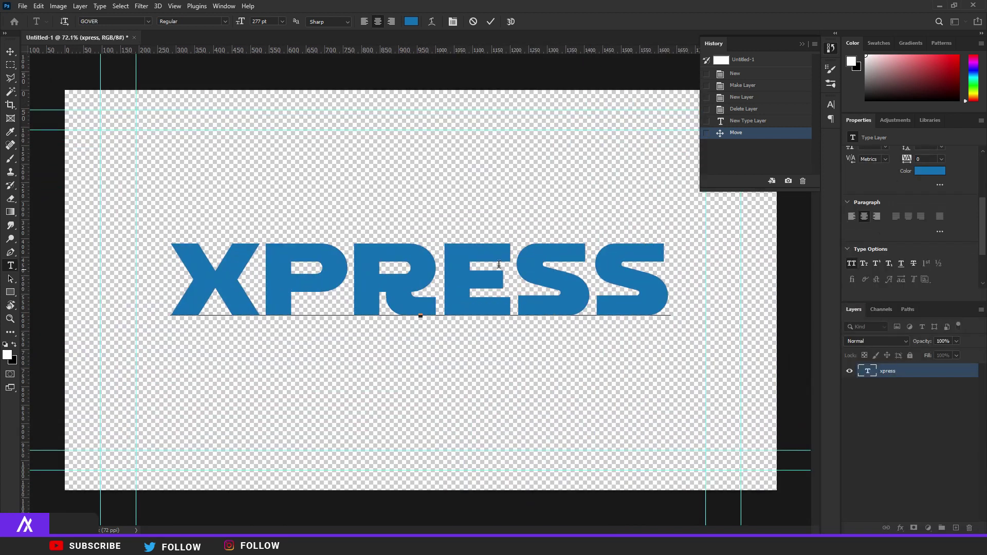
pyautogui.scroll(1, 924, 233)
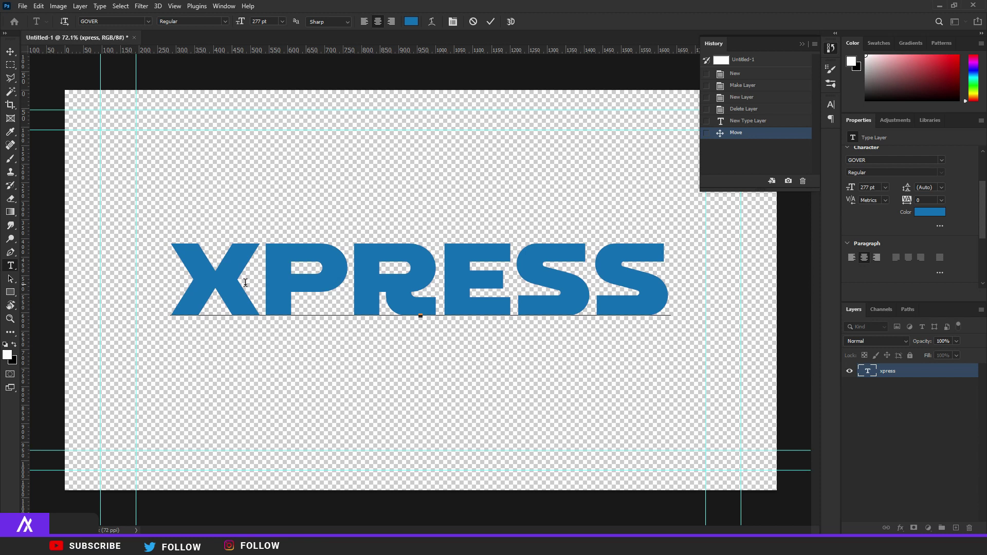
pyautogui.moveTo(182, 280); pyautogui.dragTo(761, 272)
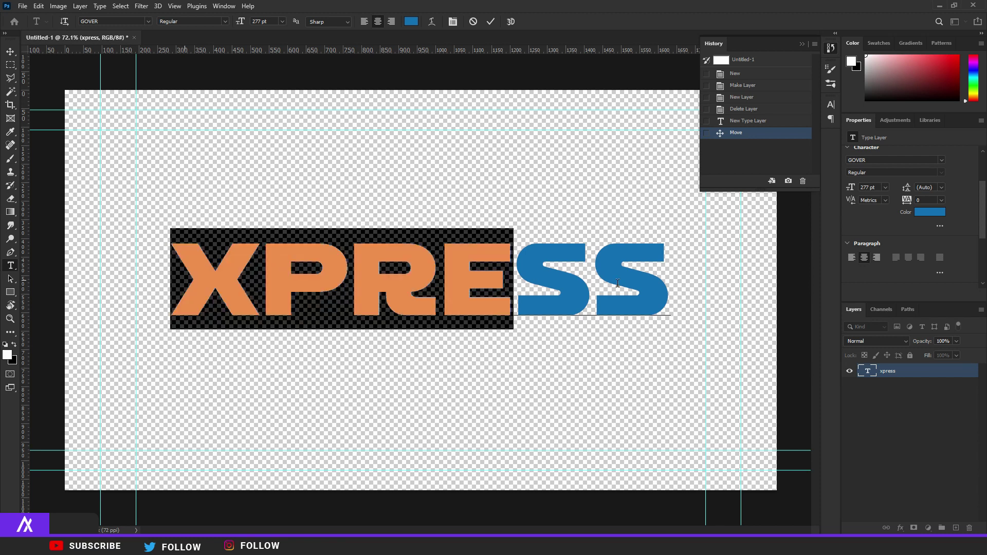
pyautogui.click(541, 269)
pyautogui.scroll(2, 470, 268)
pyautogui.moveTo(45, 259)
pyautogui.mouseDown()
pyautogui.moveTo(290, 278)
pyautogui.moveTo(664, 278)
pyautogui.mouseUp()
pyautogui.moveTo(912, 200); pyautogui.dragTo(909, 200)
pyautogui.hotkey('ctrl', '0')
pyautogui.click(436, 278)
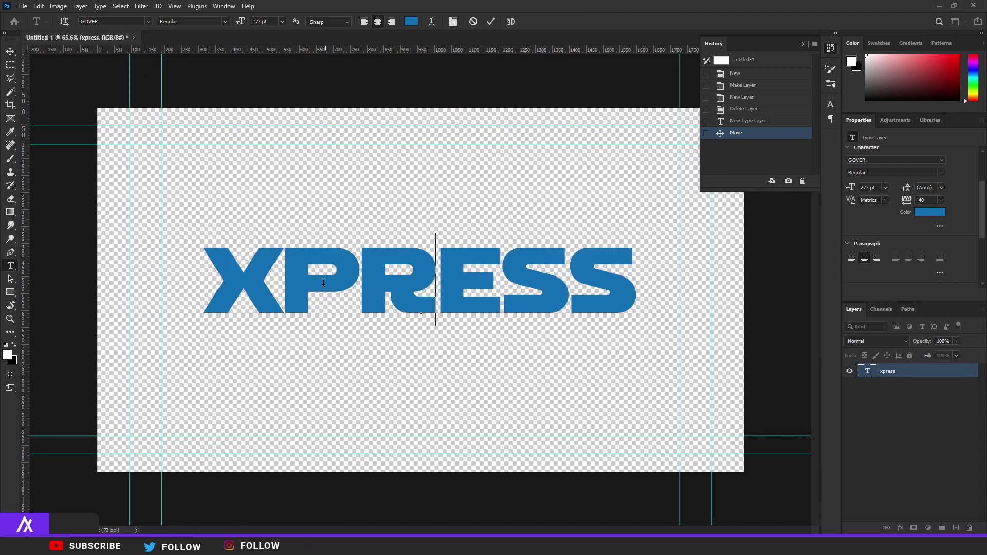
# Step: Commit the text and create a 3D extrusion from the XPRESS layer, switching to the 3D workspace
pyautogui.click(11, 52)
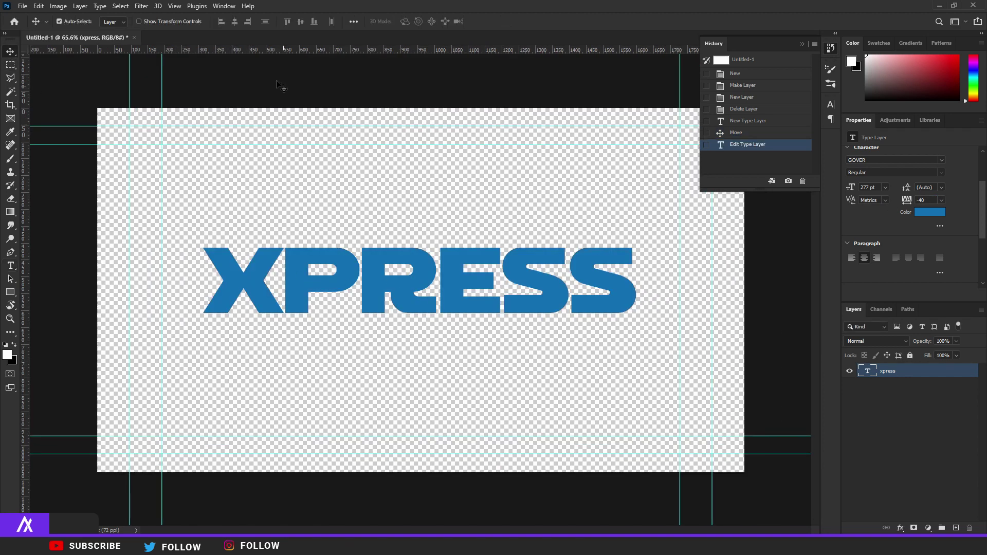
pyautogui.click(157, 6)
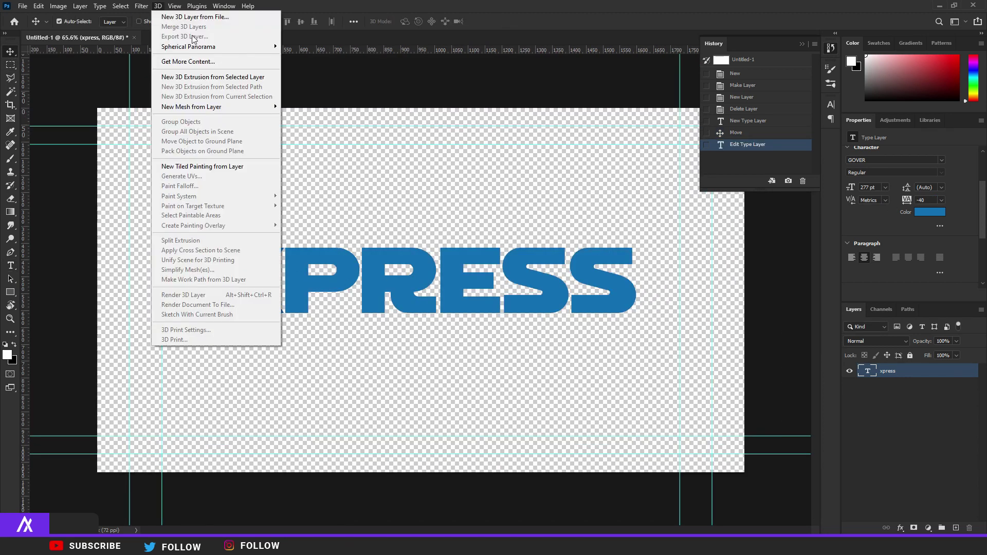
pyautogui.click(232, 81)
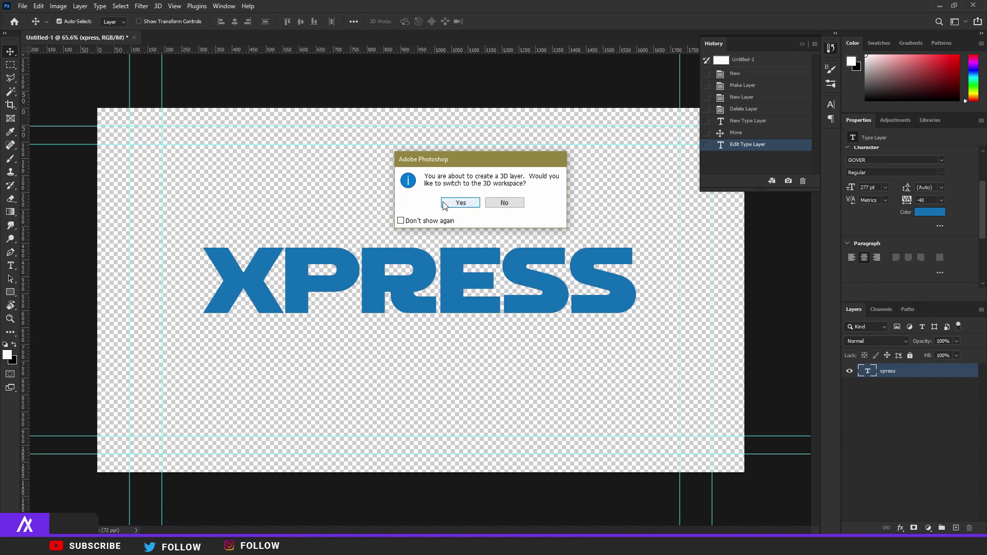
pyautogui.click(452, 203)
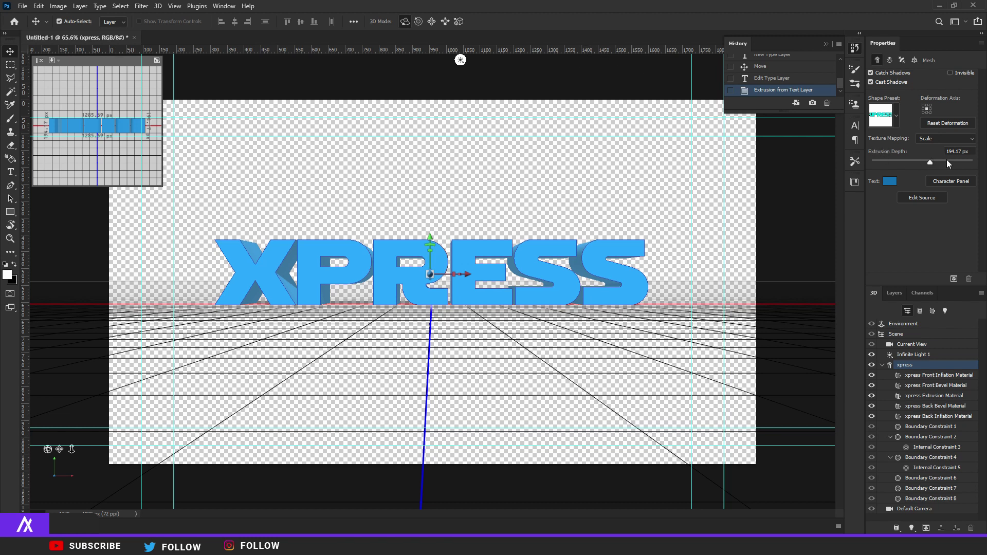
# Step: Increase the XPRESS extrusion depth to about 117 px, undoing an accidental mesh rotation
pyautogui.moveTo(937, 161); pyautogui.dragTo(937, 162)
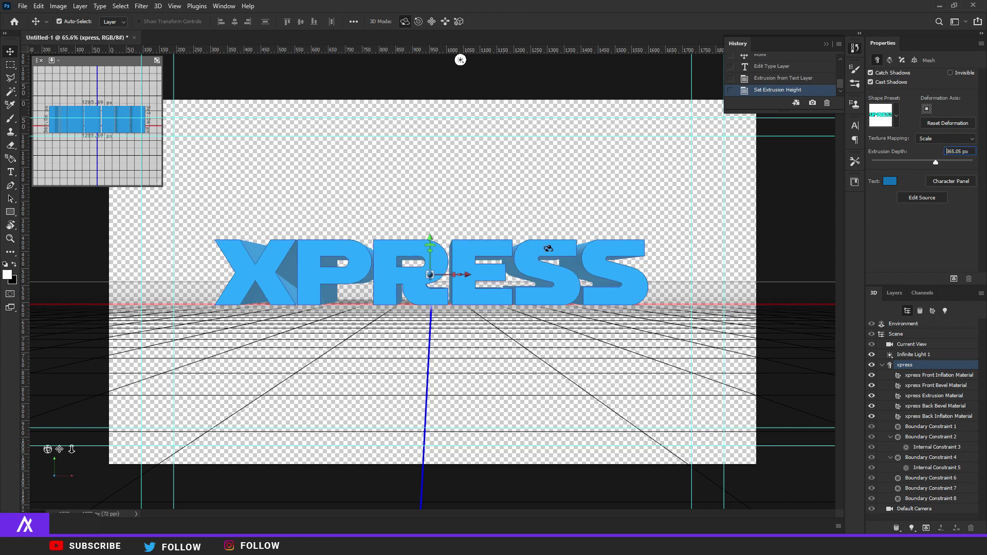
pyautogui.click(469, 149)
pyautogui.scroll(3, 425, 211)
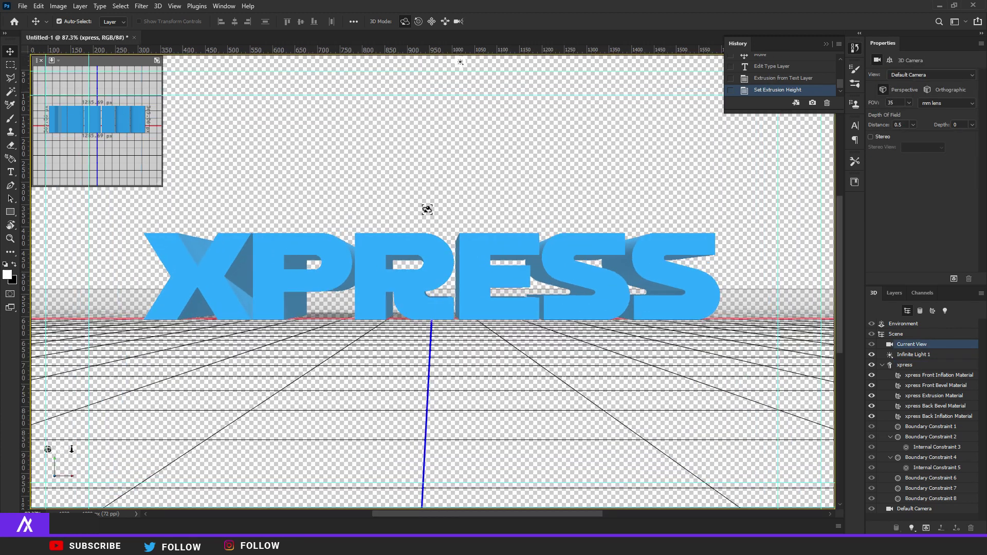
pyautogui.scroll(2, 428, 209)
pyautogui.scroll(-2, 427, 209)
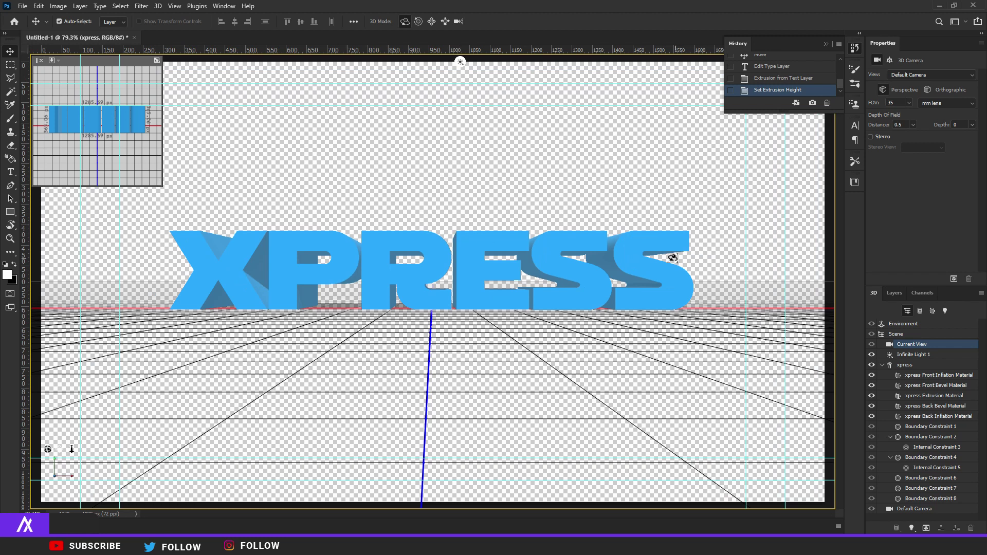
pyautogui.click(643, 254)
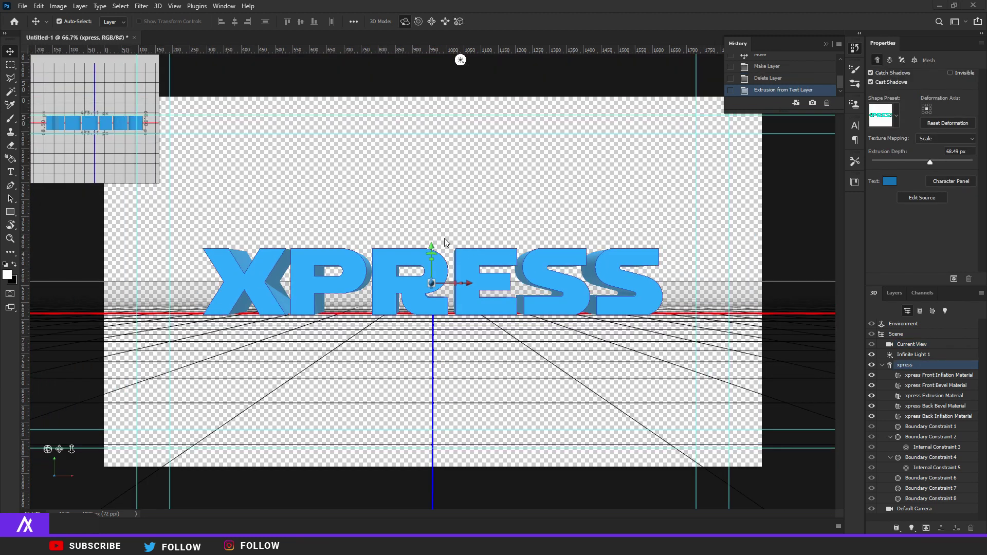
pyautogui.scroll(1, 445, 243)
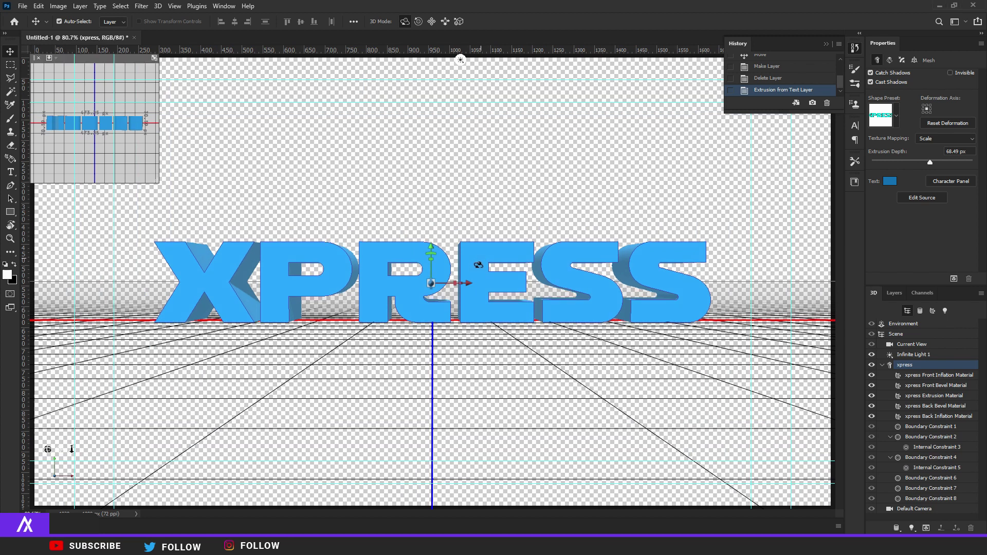
pyautogui.moveTo(478, 265)
pyautogui.mouseDown()
pyautogui.moveTo(478, 253)
pyautogui.moveTo(463, 268)
pyautogui.moveTo(484, 276)
pyautogui.mouseUp()
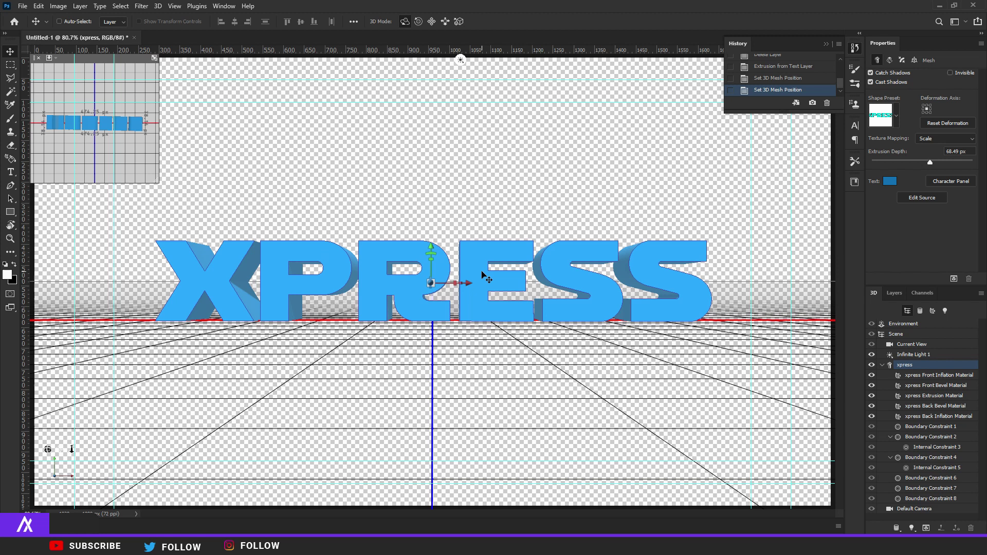
pyautogui.hotkey('ctrl', 'z')
pyautogui.hotkey('ctrl', 'z')
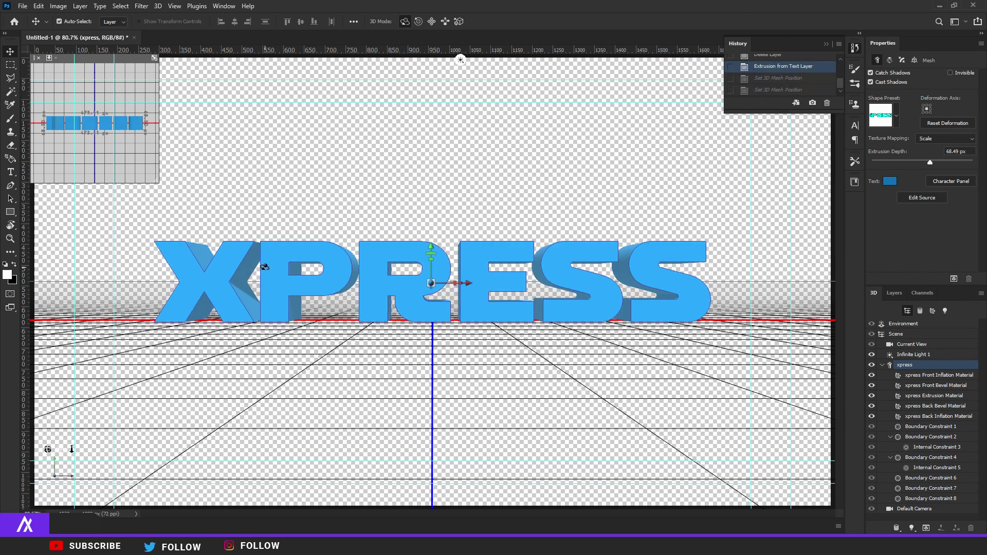
pyautogui.moveTo(930, 160); pyautogui.dragTo(937, 162)
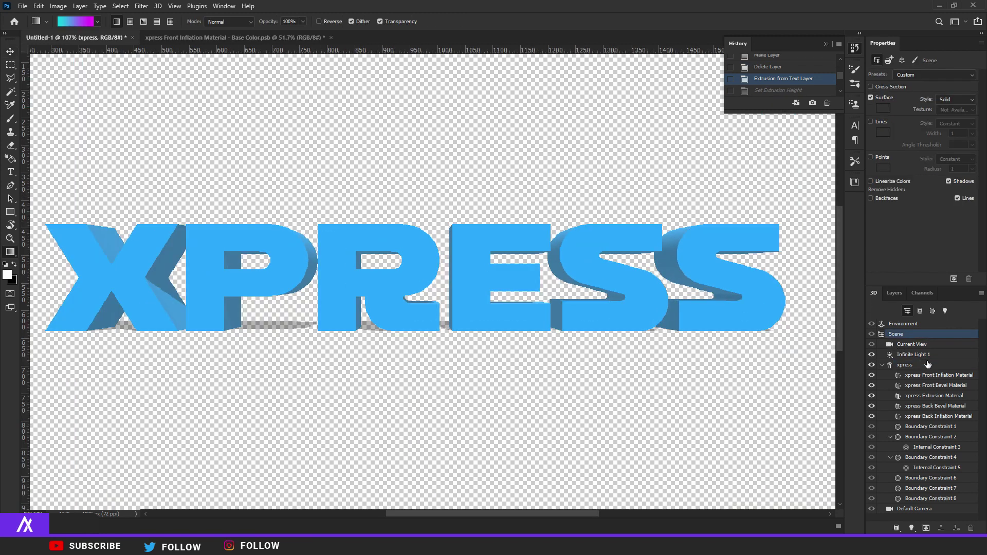
# Step: Set the scene's surface style to Unlit Texture and select the xpress Extrusion Material
pyautogui.hotkey('ctrl', '0')
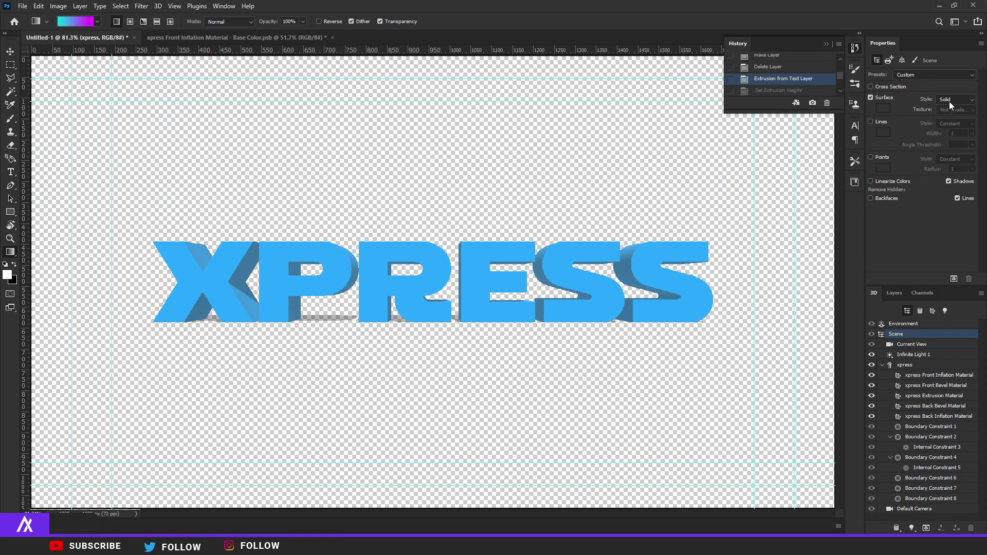
pyautogui.click(949, 102)
pyautogui.click(957, 116)
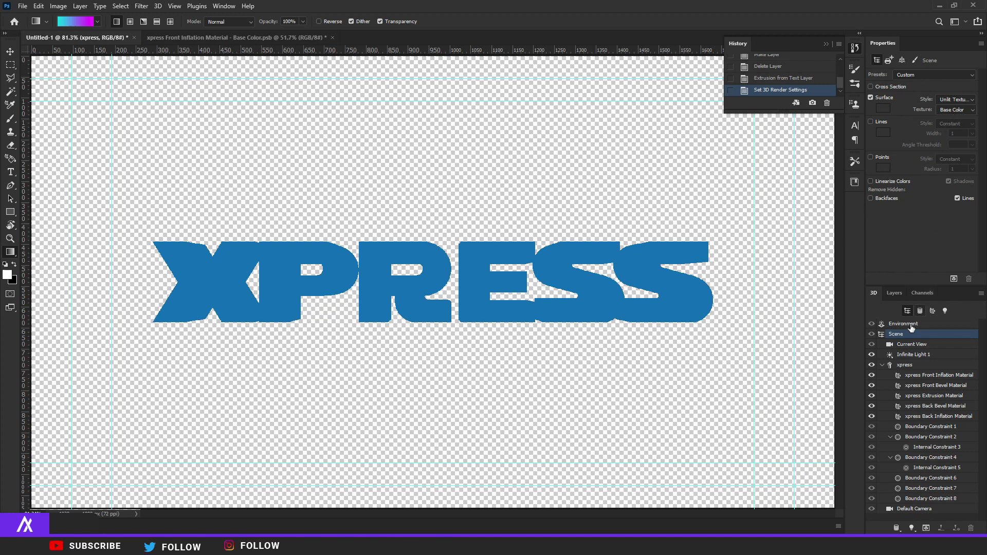
pyautogui.click(933, 312)
pyautogui.click(955, 345)
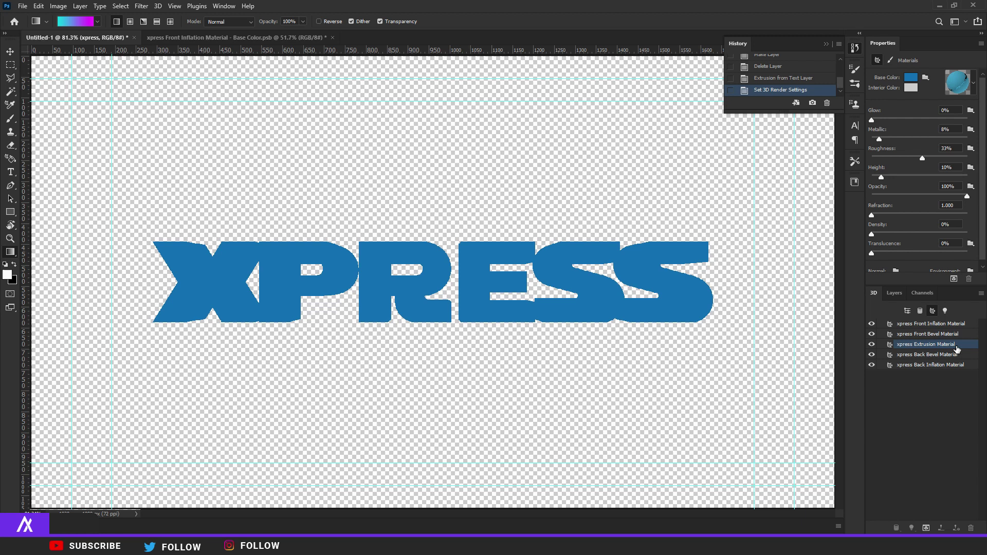
# Step: Create a base colour texture for the extrusion, fill it with a vertical cyan-to-magenta gradient and save
pyautogui.click(927, 80)
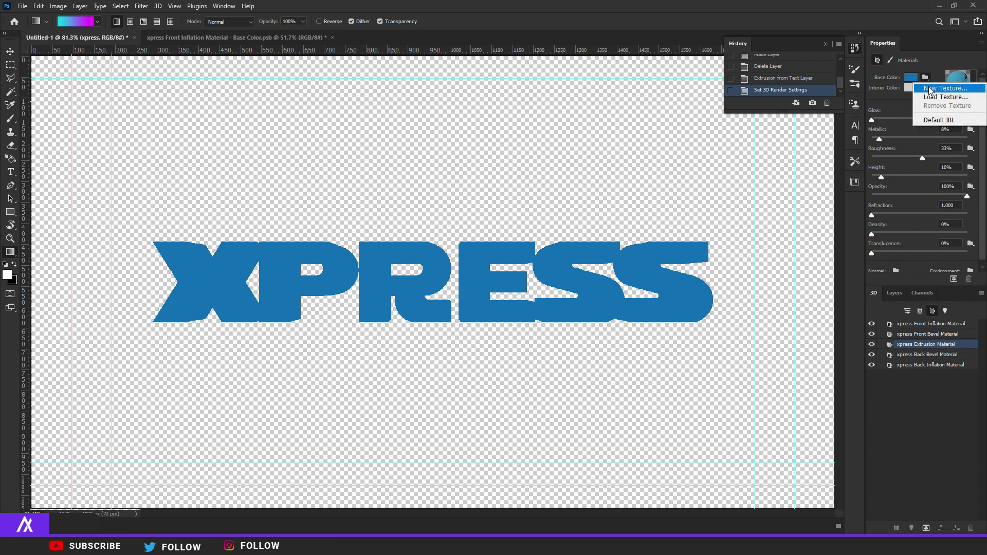
pyautogui.click(942, 89)
pyautogui.click(592, 120)
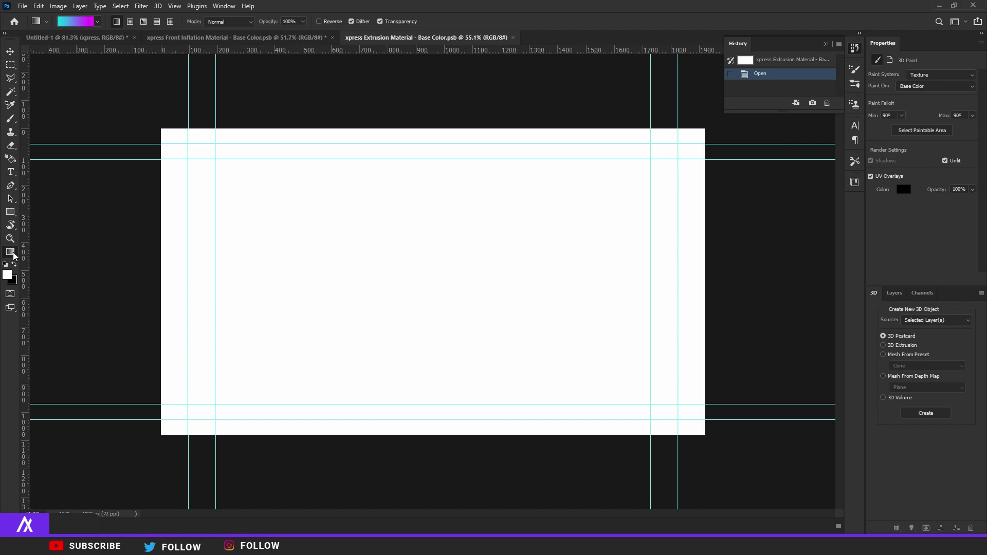
pyautogui.click(83, 23)
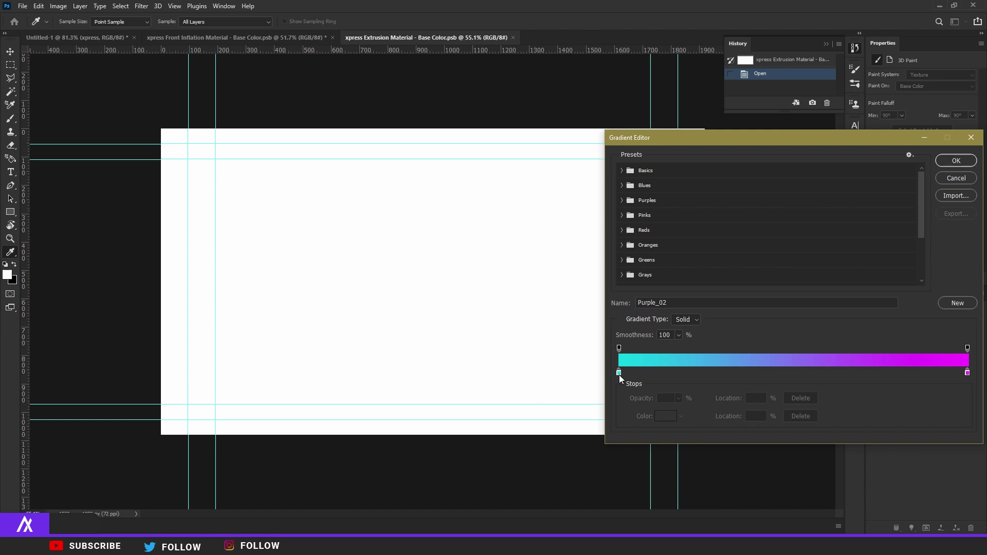
pyautogui.click(955, 161)
pyautogui.moveTo(436, 117); pyautogui.dragTo(405, 453)
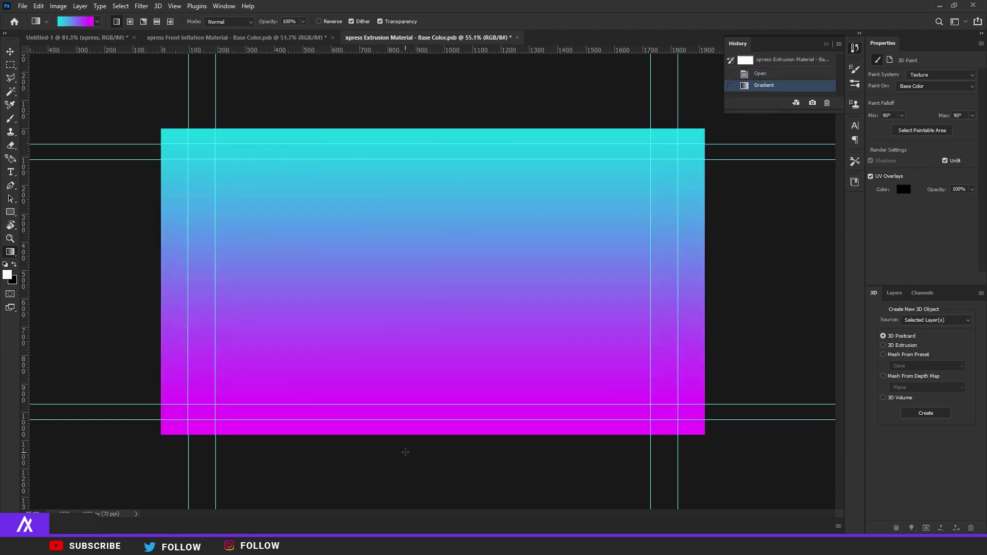
pyautogui.hotkey('ctrl', 's')
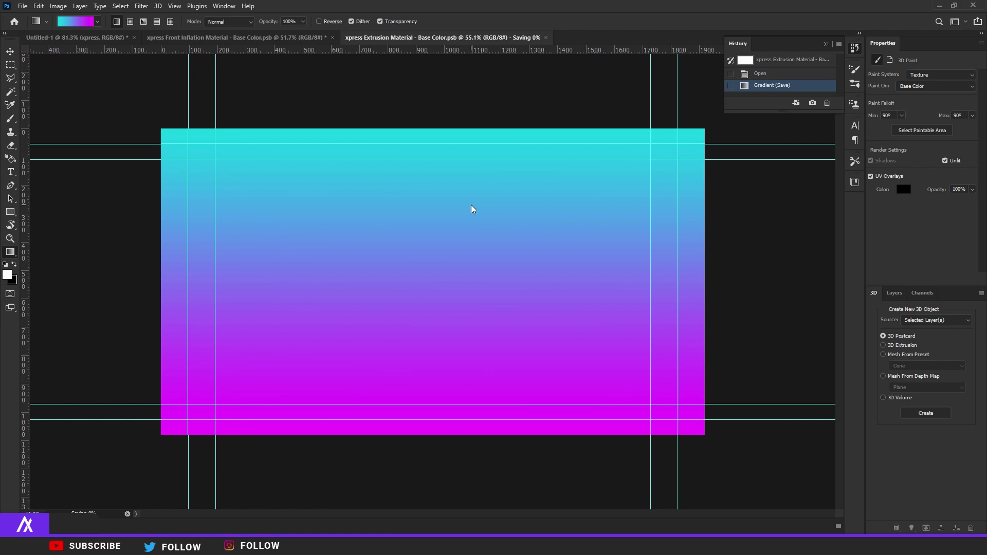
# Step: Close the Front Inflation Material document without saving and return to the 3D XPRESS document
pyautogui.click(331, 38)
pyautogui.click(490, 204)
pyautogui.click(112, 38)
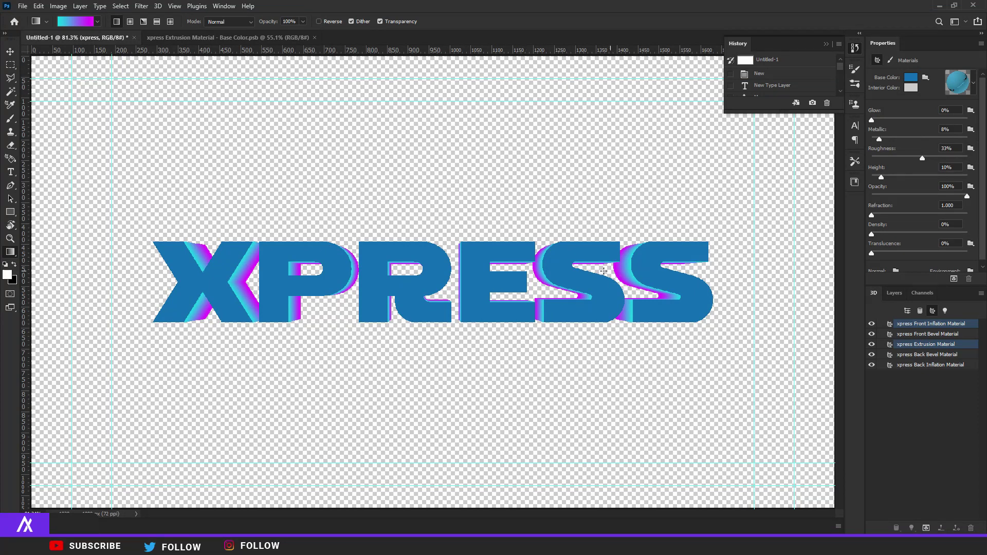
pyautogui.scroll(3, 603, 270)
pyautogui.scroll(-3, 483, 287)
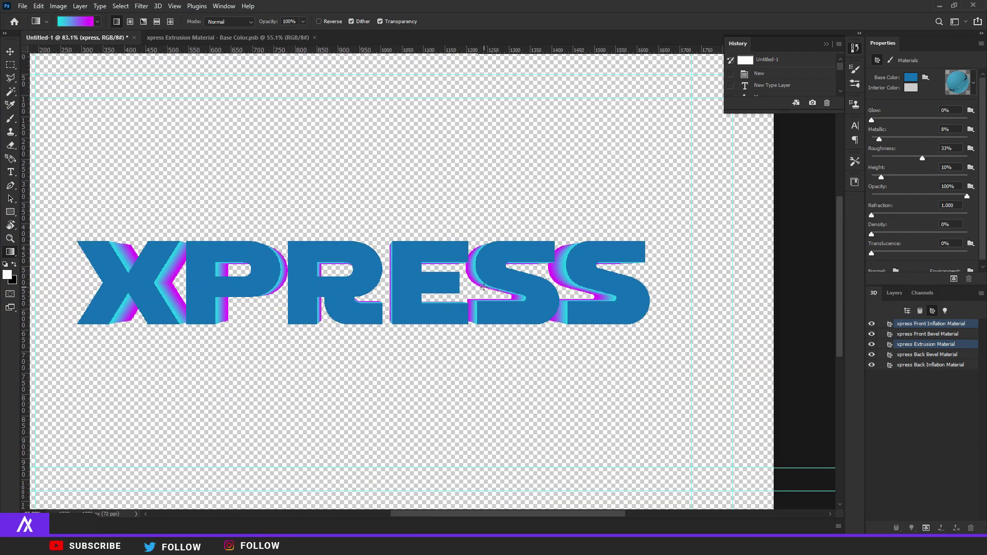
# Step: Repaint the extrusion texture with a vertical Blue_17 cyan-blue gradient and return to the 3D document
pyautogui.click(257, 38)
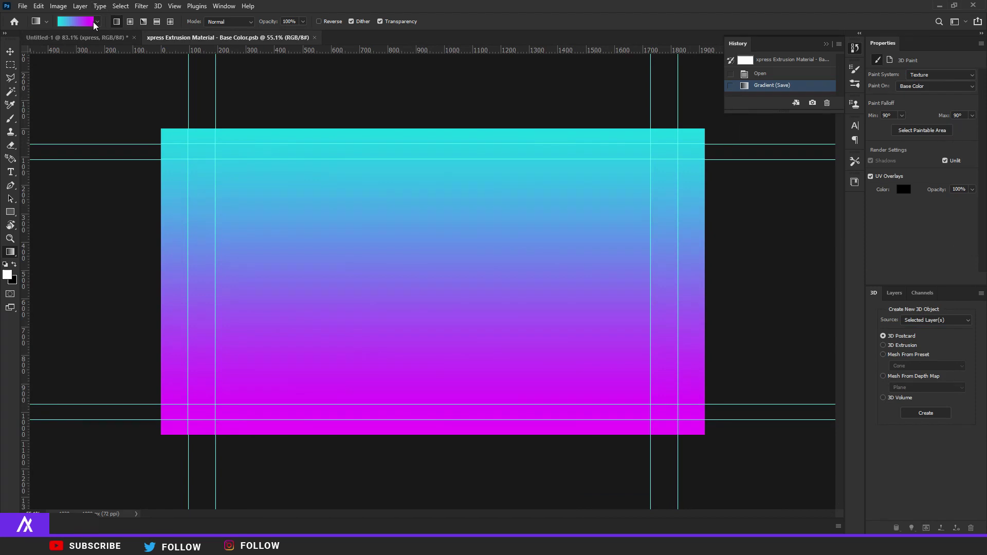
pyautogui.click(75, 21)
pyautogui.click(621, 186)
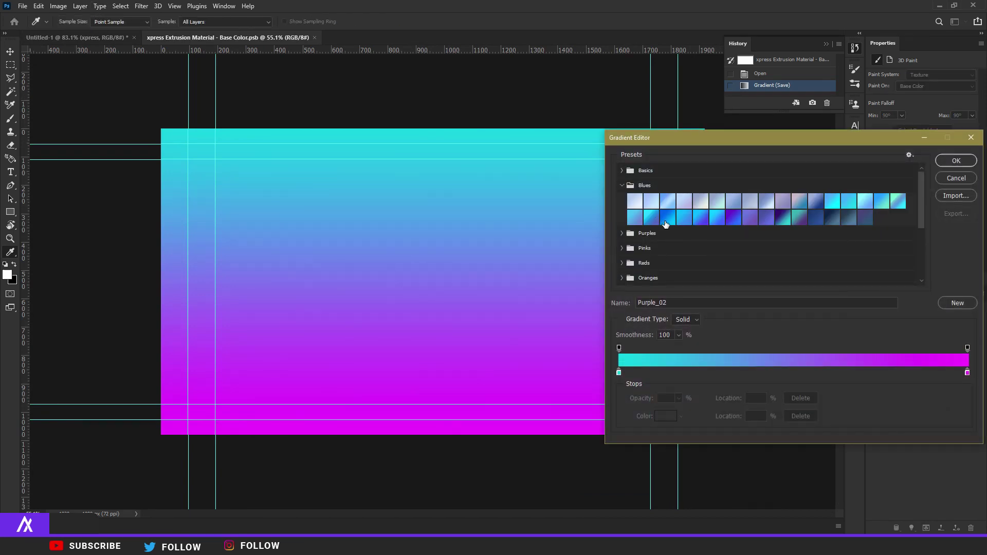
pyautogui.click(898, 202)
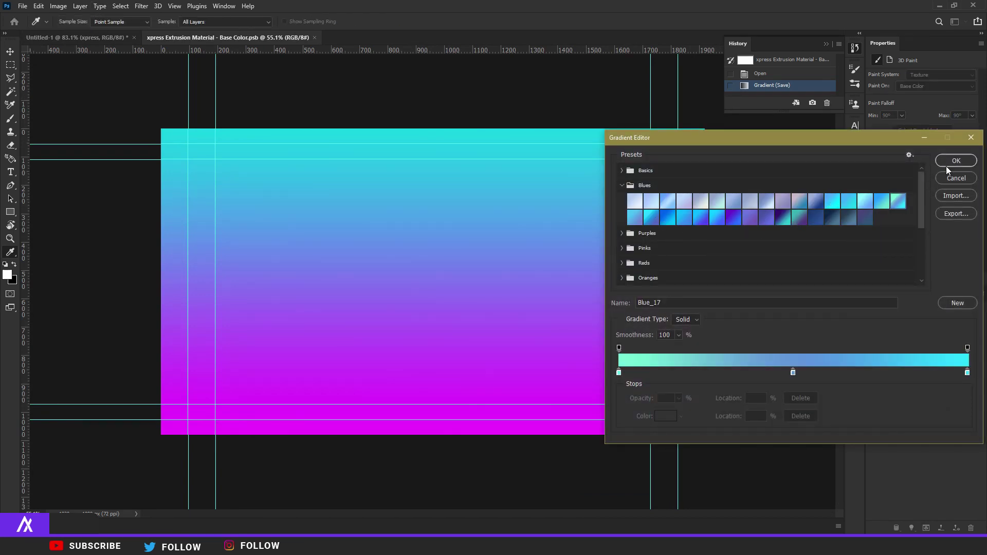
pyautogui.click(955, 160)
pyautogui.moveTo(418, 130)
pyautogui.mouseDown()
pyautogui.moveTo(417, 420)
pyautogui.moveTo(408, 418)
pyautogui.mouseUp()
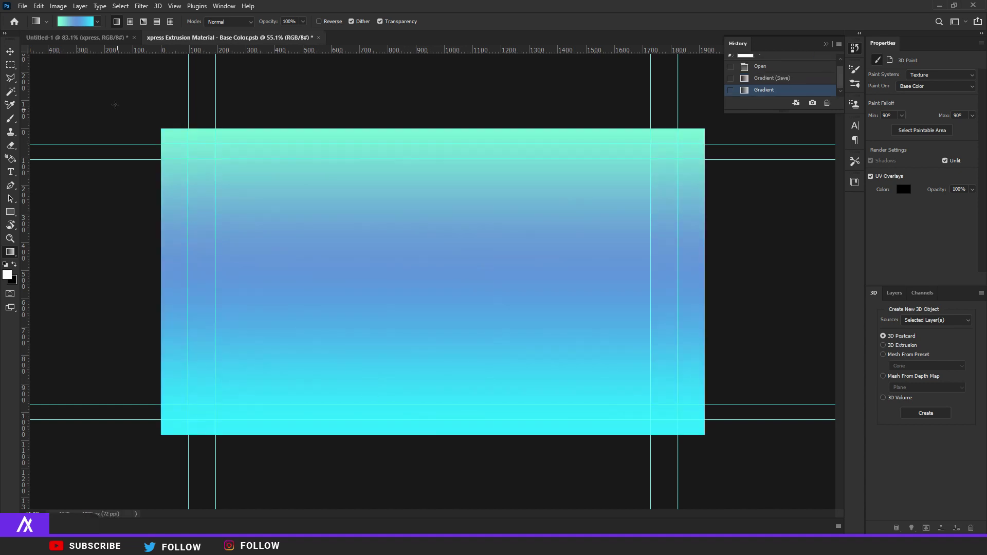
pyautogui.click(99, 39)
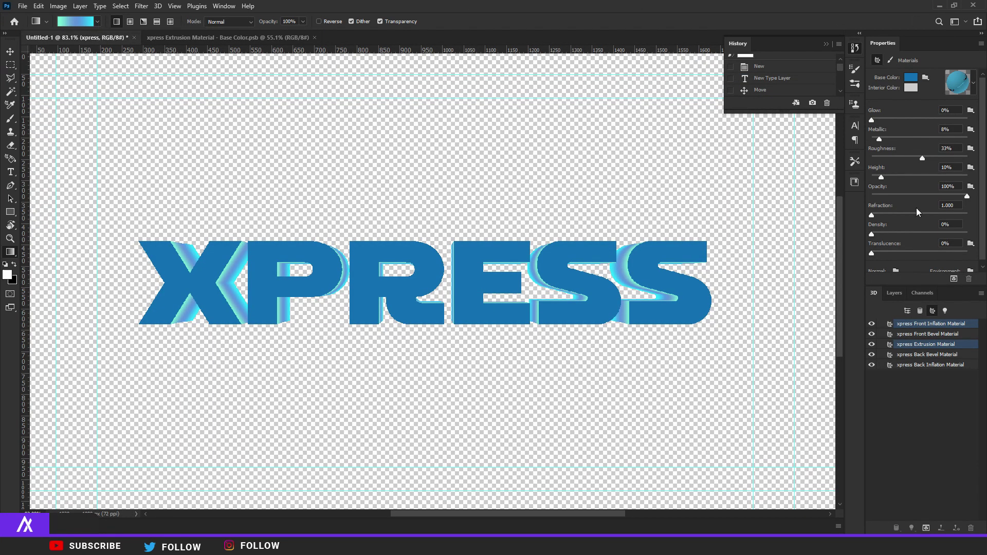
# Step: Deepen the extrusion to about 206 px and set the XPRESS text colour to light grey
pyautogui.click(906, 312)
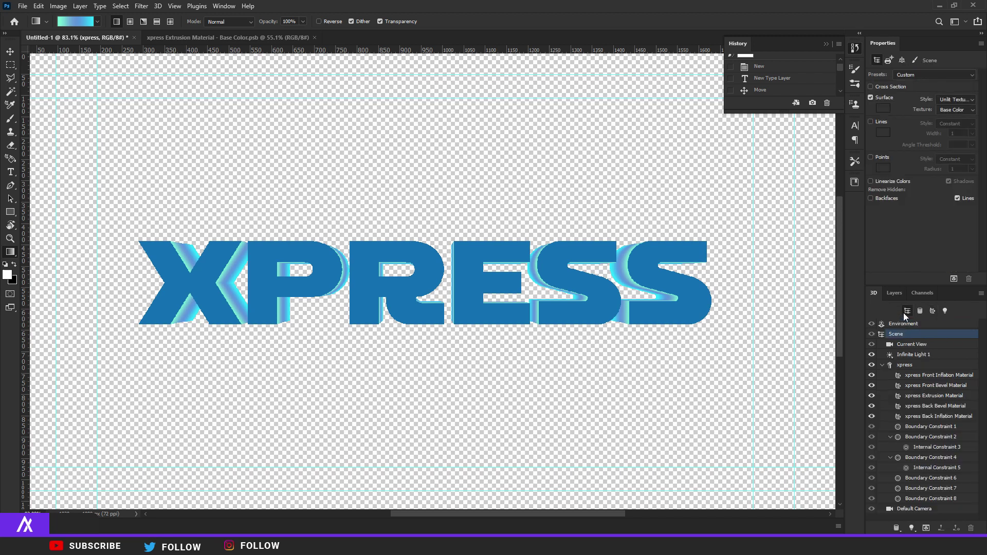
pyautogui.moveTo(927, 162); pyautogui.dragTo(942, 162)
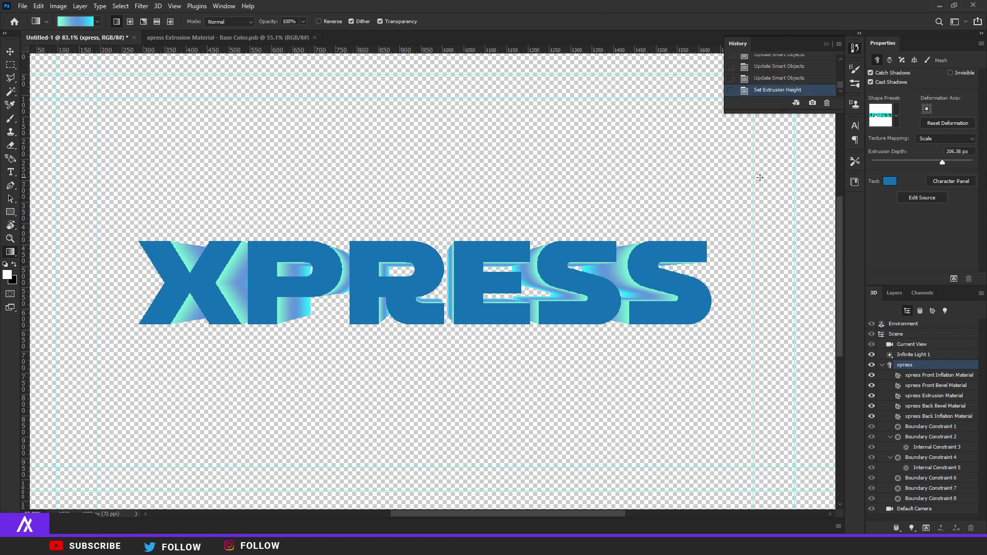
pyautogui.scroll(-3, 529, 231)
pyautogui.scroll(1, 596, 233)
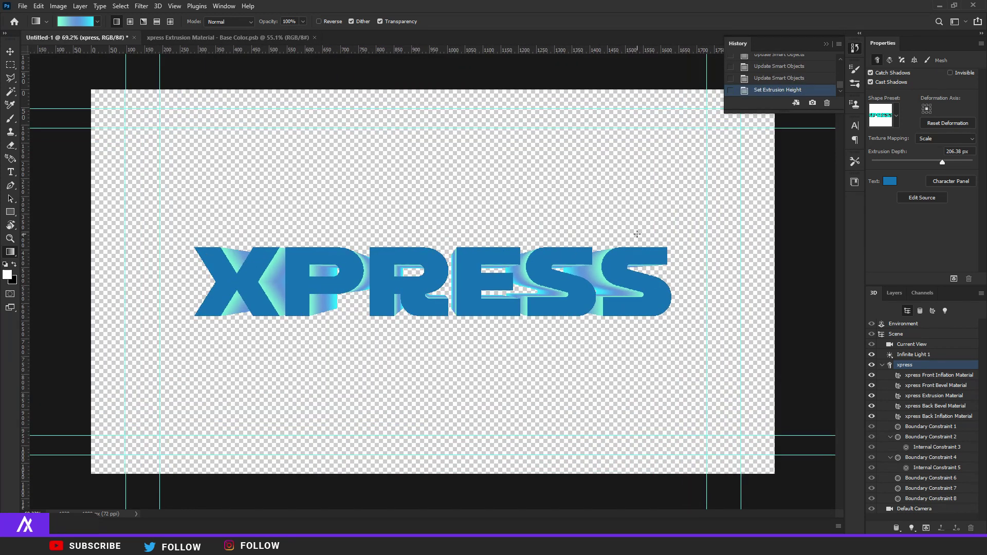
pyautogui.click(891, 181)
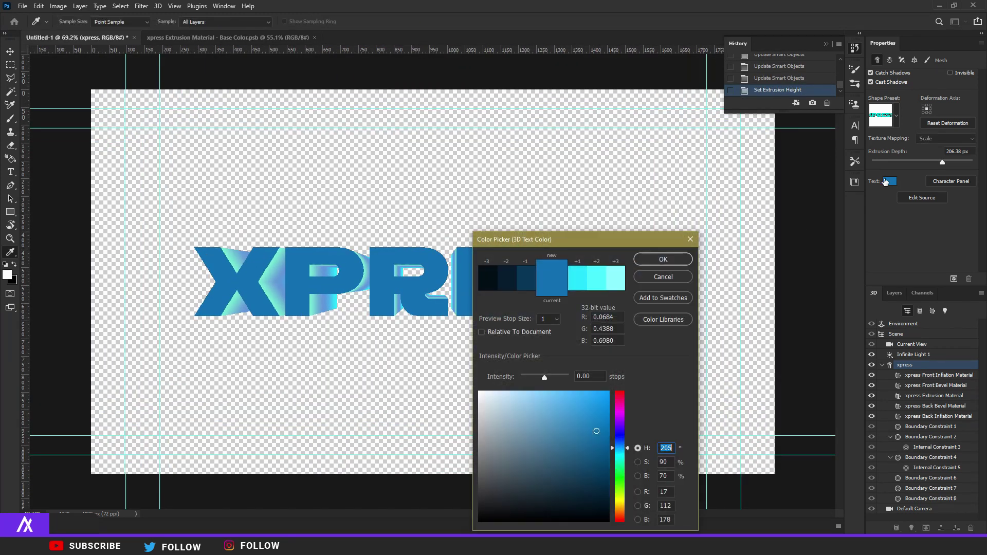
pyautogui.moveTo(507, 424); pyautogui.dragTo(478, 439)
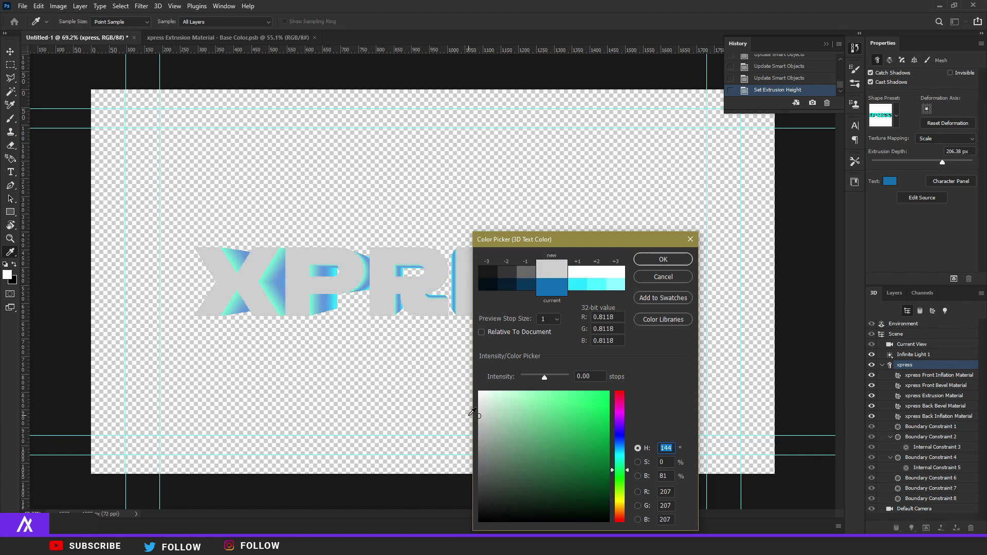
pyautogui.click(662, 259)
pyautogui.scroll(-2, 475, 311)
pyautogui.scroll(2, 474, 311)
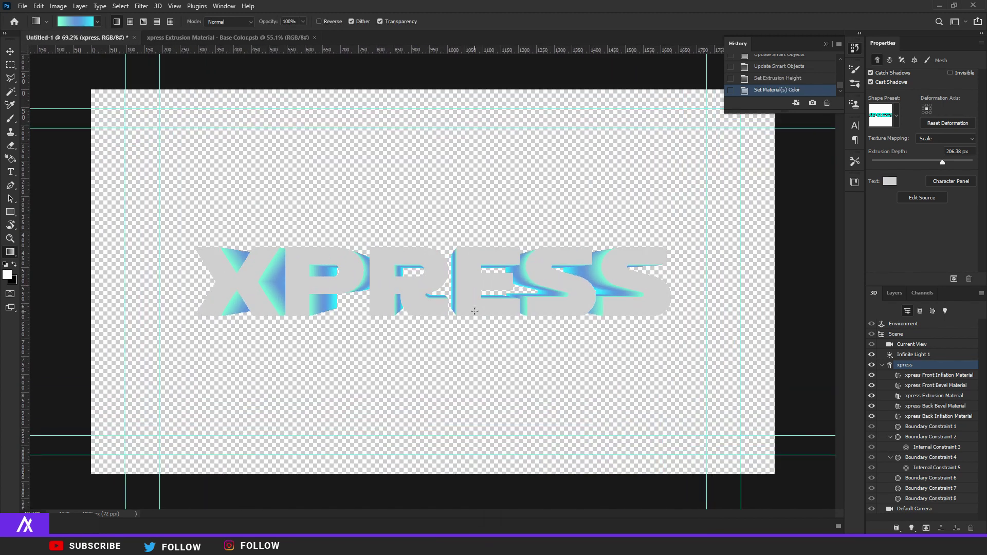
# Step: List the XPRESS materials and browse the material presets and their options without applying one
pyautogui.click(440, 298)
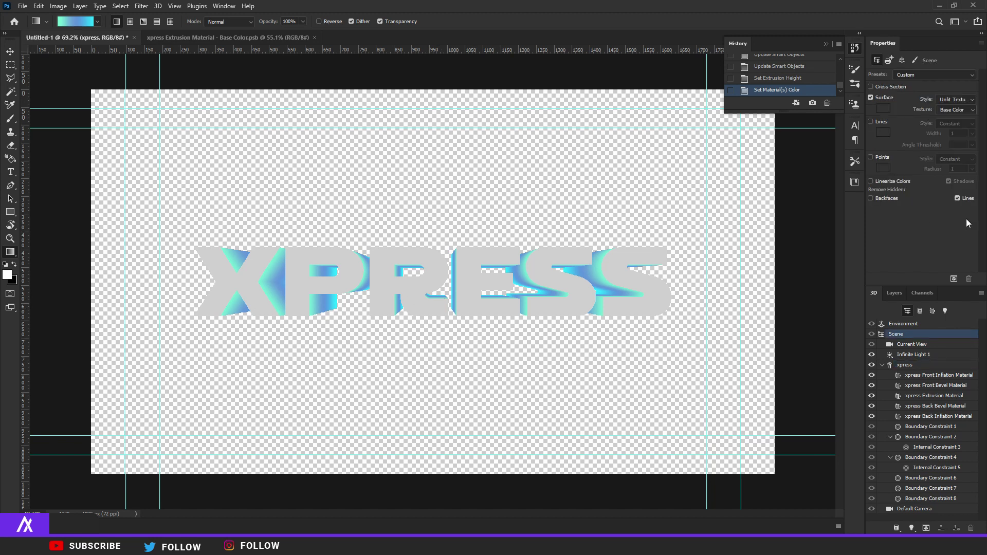
pyautogui.click(920, 310)
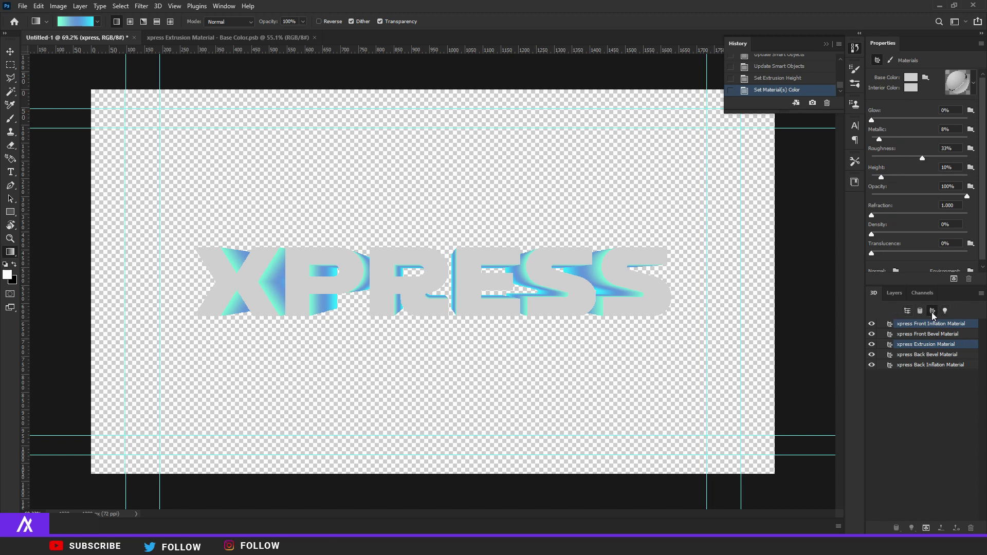
pyautogui.click(973, 82)
pyautogui.scroll(-2, 925, 130)
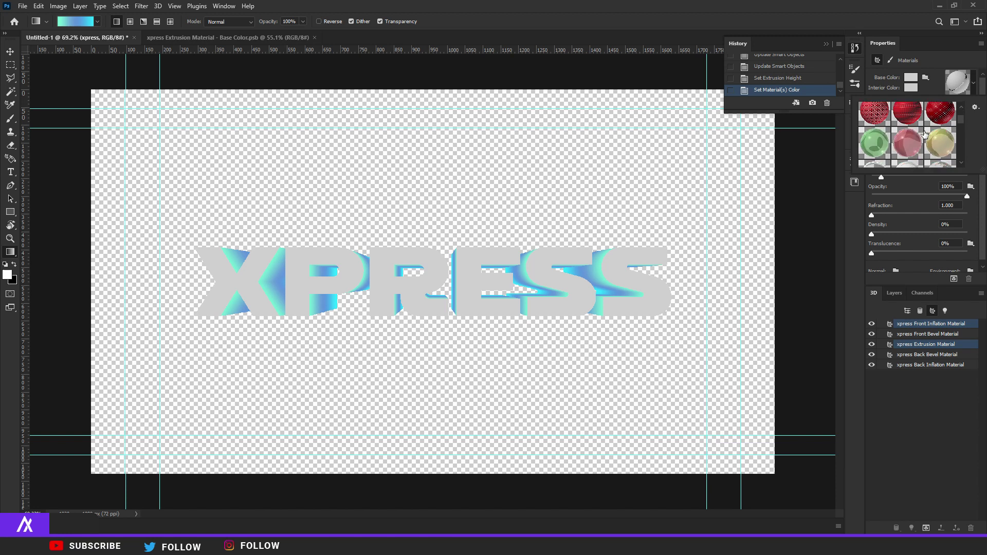
pyautogui.scroll(-2, 925, 130)
pyautogui.scroll(-1, 925, 131)
pyautogui.scroll(-2, 925, 134)
pyautogui.scroll(-2, 925, 133)
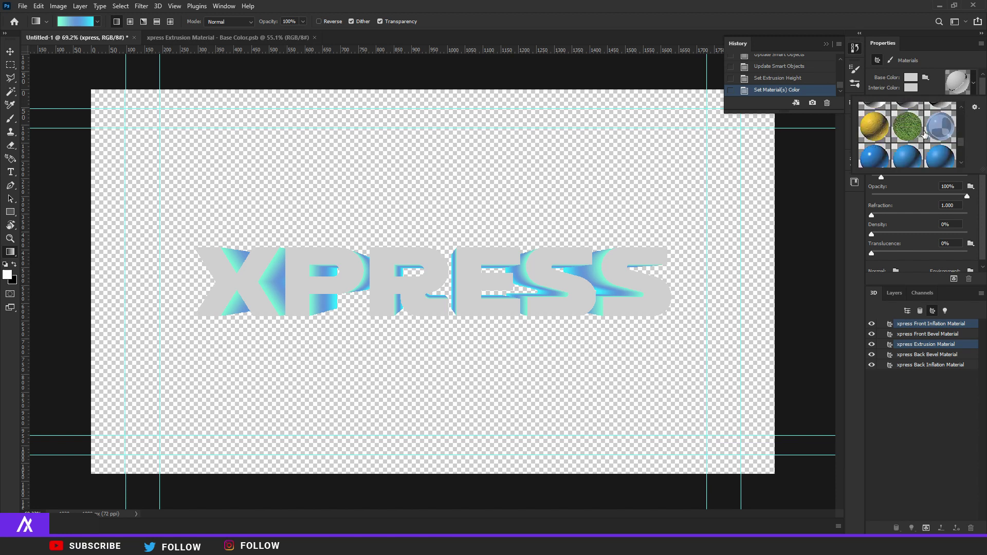
pyautogui.scroll(-2, 924, 132)
pyautogui.scroll(-2, 925, 133)
pyautogui.scroll(-2, 925, 133)
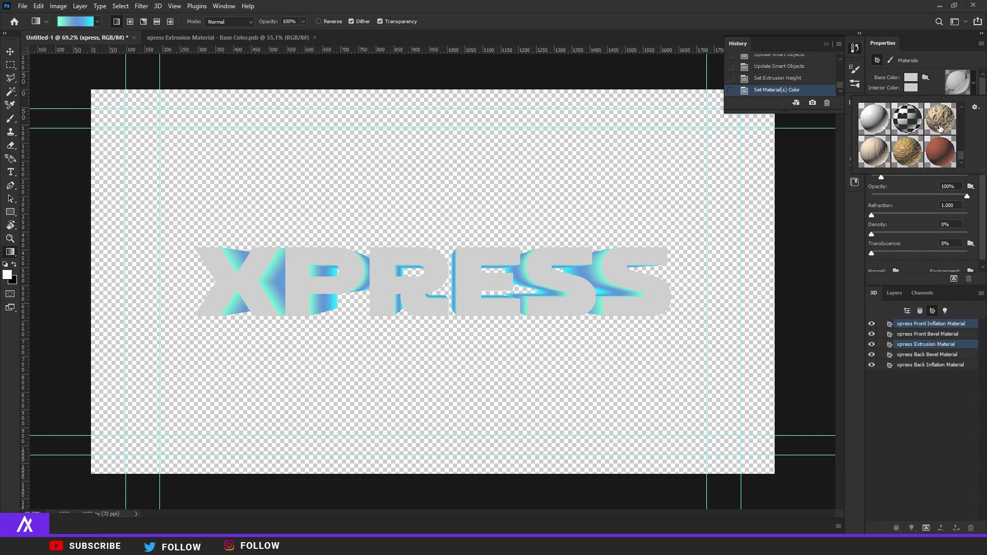
pyautogui.click(976, 107)
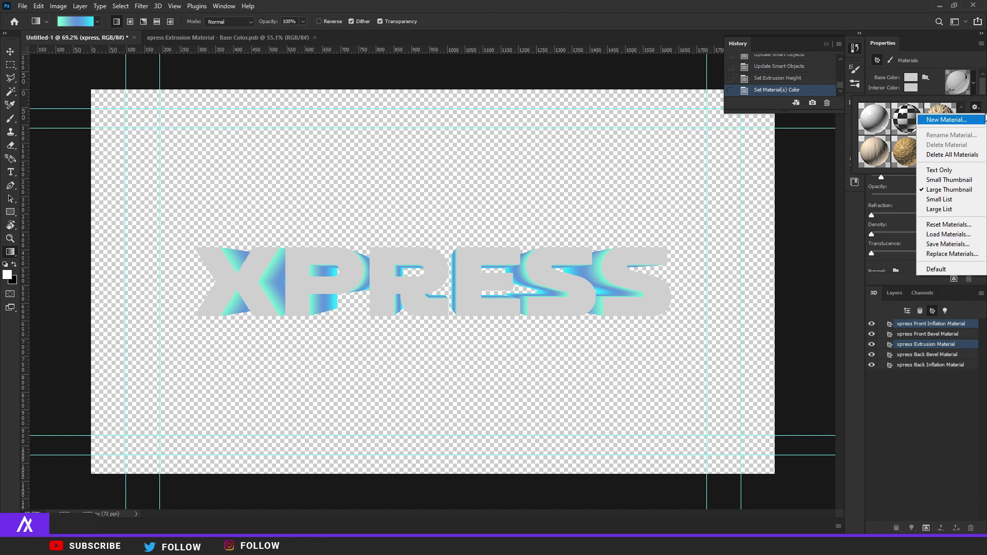
pyautogui.click(947, 119)
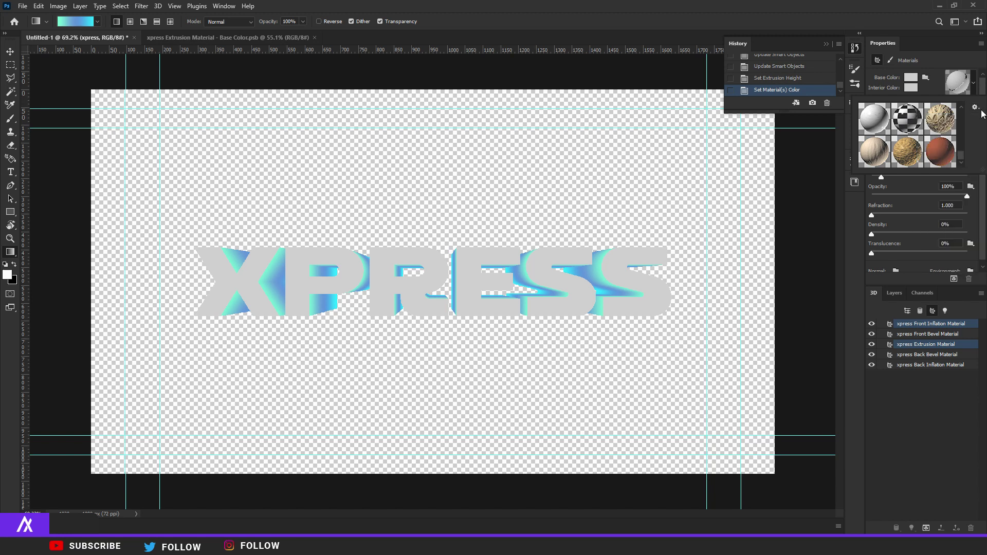
pyautogui.click(982, 114)
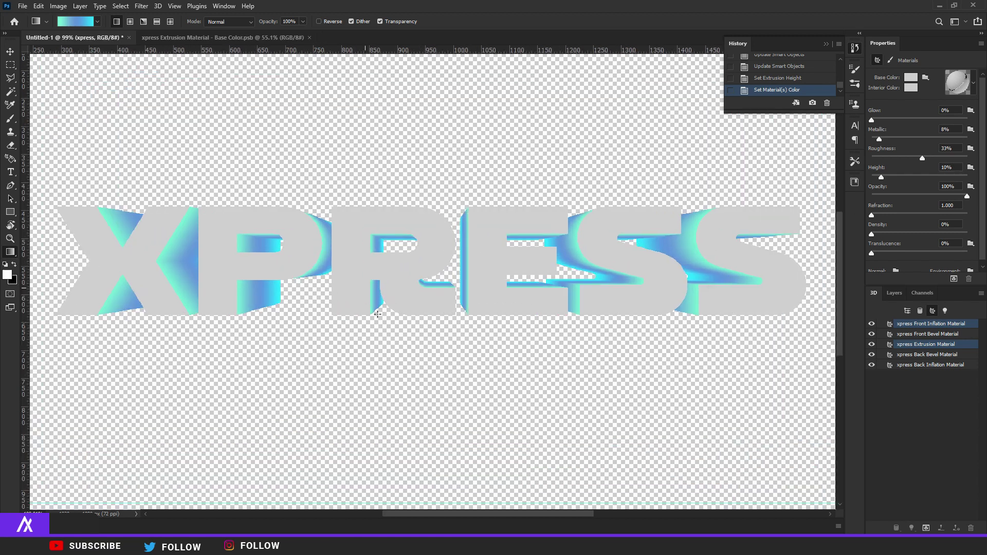
pyautogui.scroll(-1, 924, 232)
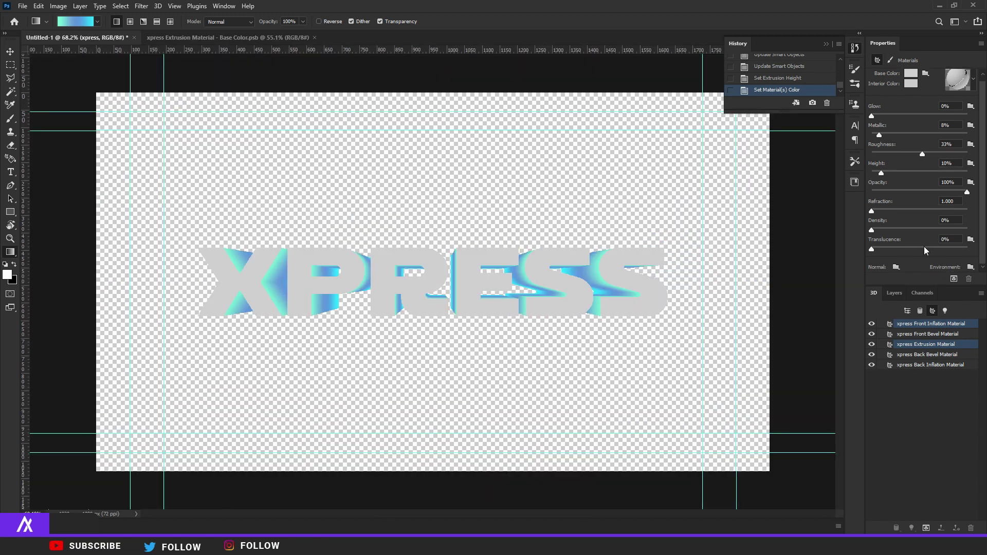
# Step: Render the XPRESS 3D layer and tilt the text to reveal its cyan-blue extrusion
pyautogui.click(907, 310)
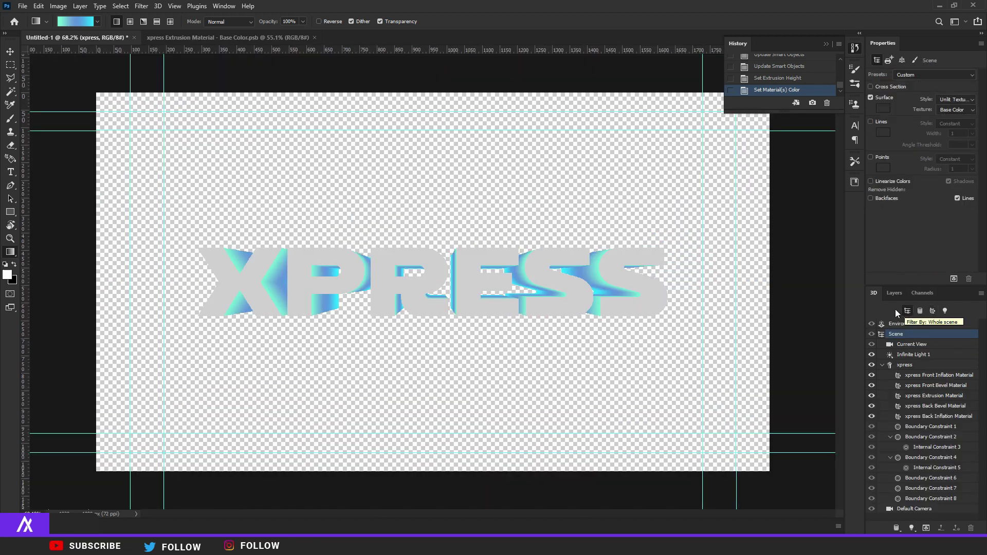
pyautogui.click(895, 293)
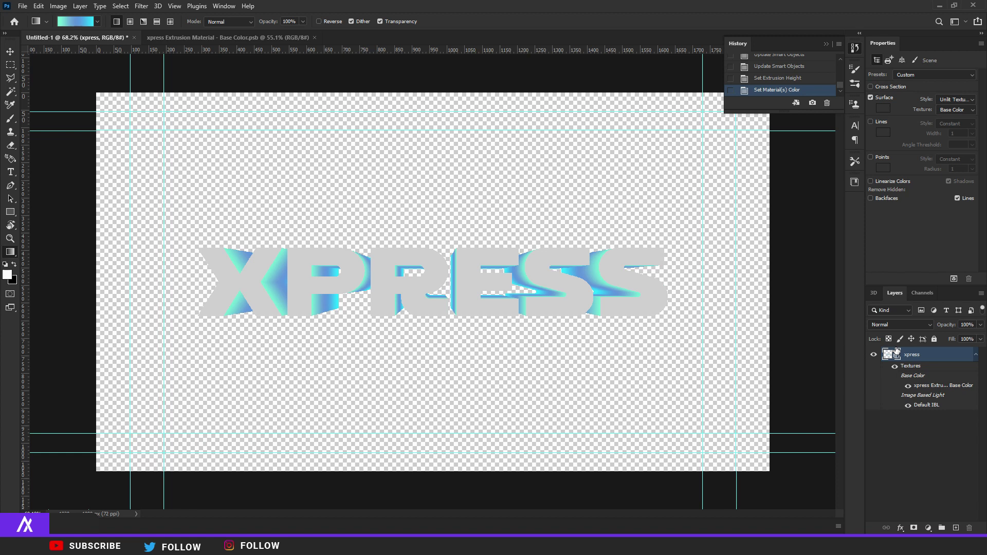
pyautogui.rightClick(949, 358)
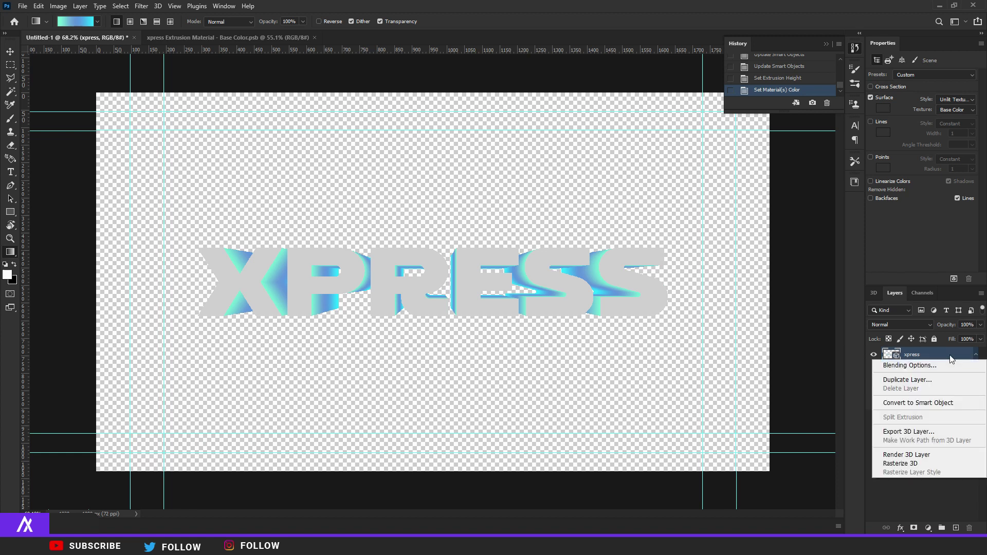
pyautogui.click(925, 455)
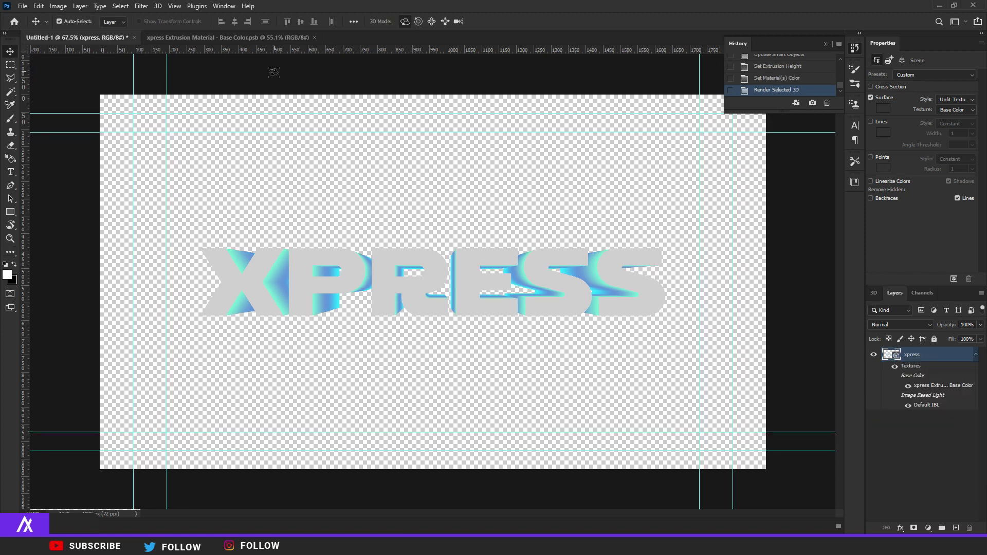
pyautogui.moveTo(390, 268)
pyautogui.mouseDown()
pyautogui.moveTo(435, 255)
pyautogui.moveTo(378, 265)
pyautogui.mouseUp()
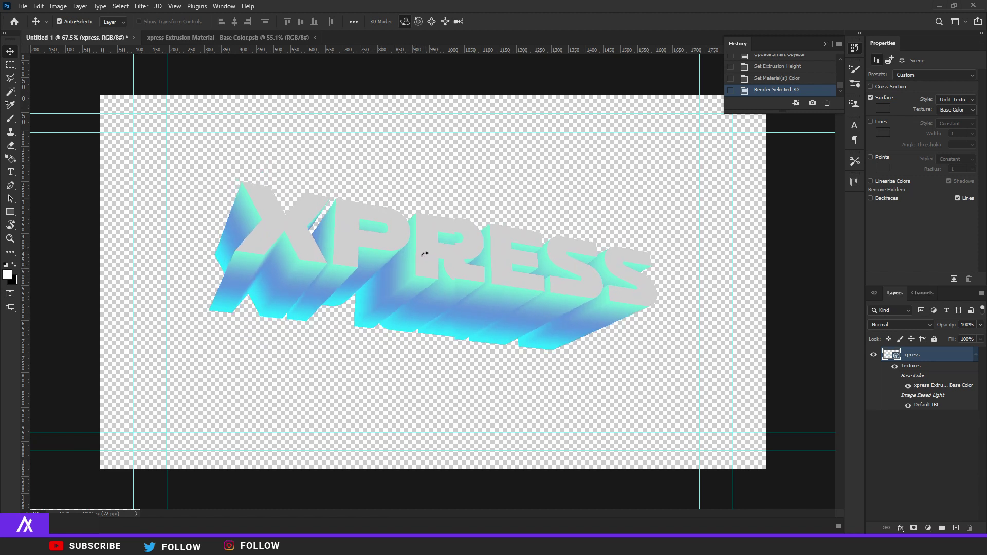
pyautogui.moveTo(378, 264)
pyautogui.mouseDown()
pyautogui.moveTo(428, 262)
pyautogui.moveTo(412, 258)
pyautogui.mouseUp()
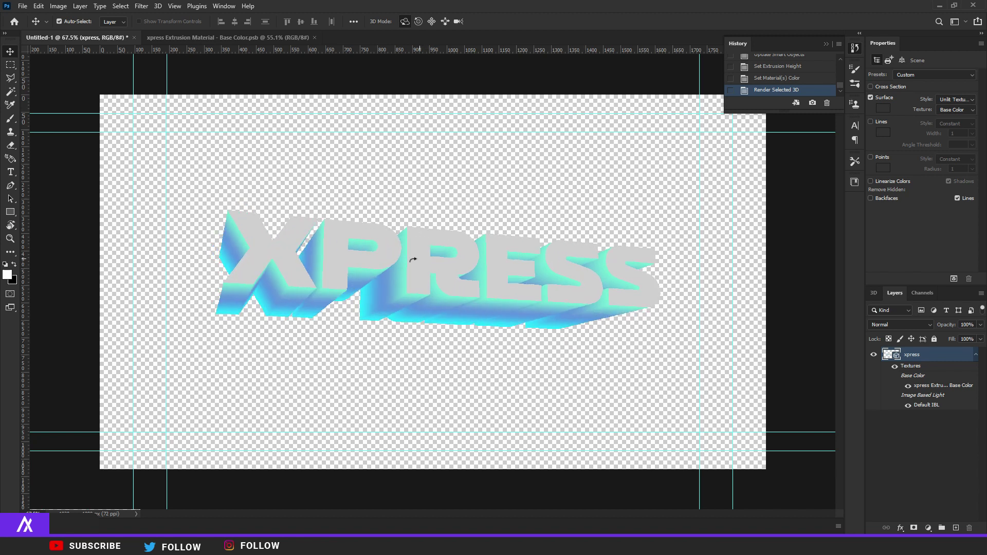
pyautogui.scroll(1, 411, 257)
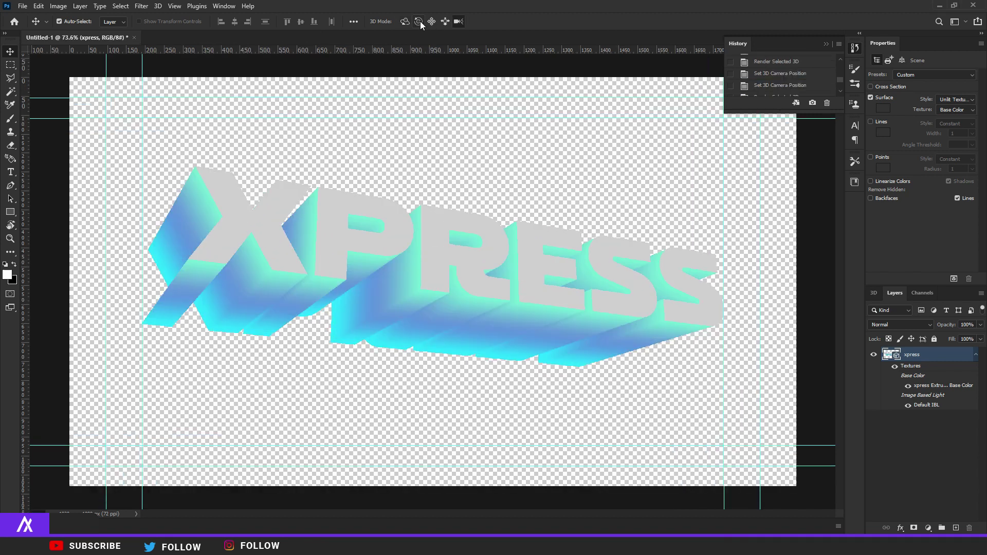
# Step: Undo a steep diagonal rotation, then slide the 3D text slightly to the right
pyautogui.click(419, 21)
pyautogui.moveTo(444, 191); pyautogui.dragTo(393, 178)
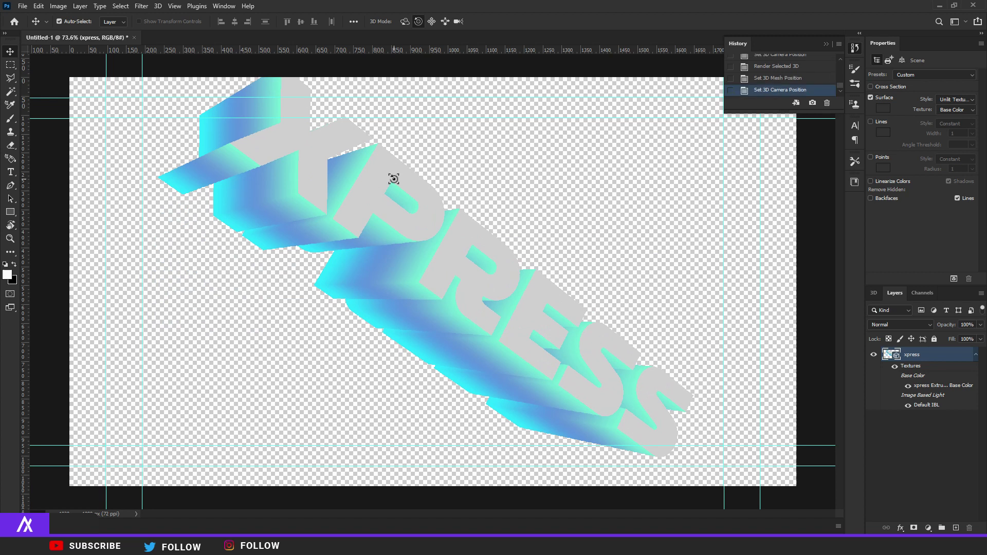
pyautogui.hotkey('ctrl', 'z')
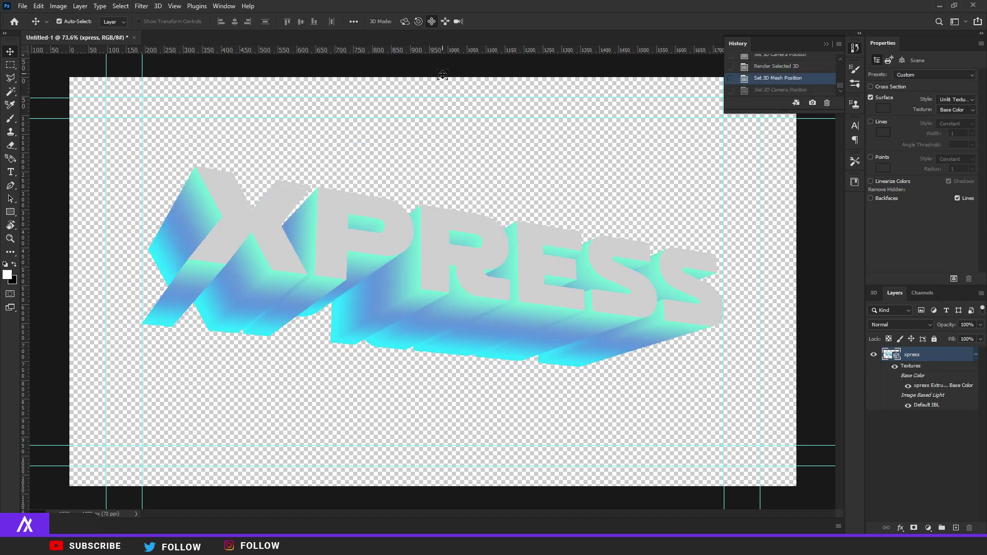
pyautogui.click(445, 21)
pyautogui.moveTo(422, 208)
pyautogui.mouseDown()
pyautogui.moveTo(437, 209)
pyautogui.moveTo(229, 294)
pyautogui.mouseUp()
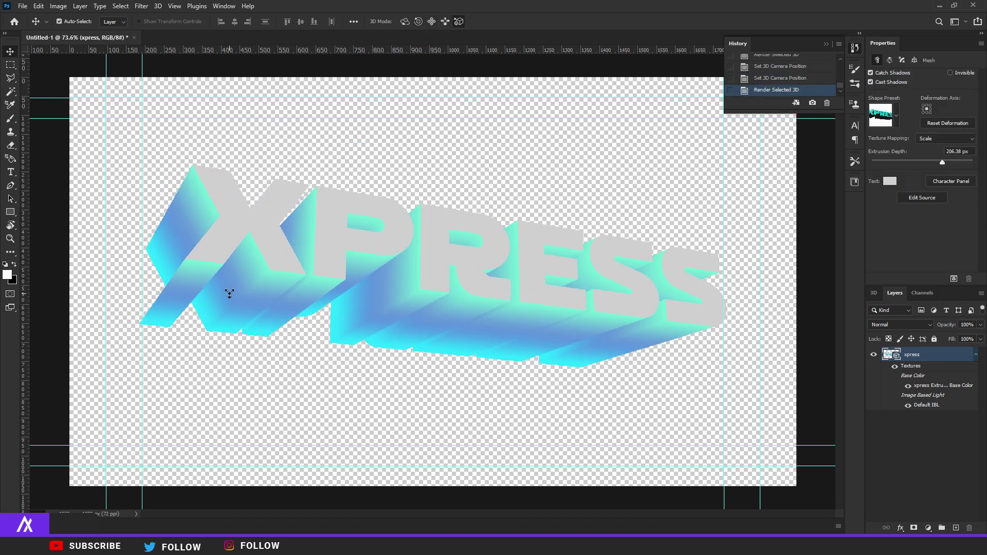
# Step: Switch to the Essentials workspace, duplicate the xpress layer and rasterize the copy
pyautogui.click(958, 26)
pyautogui.click(955, 31)
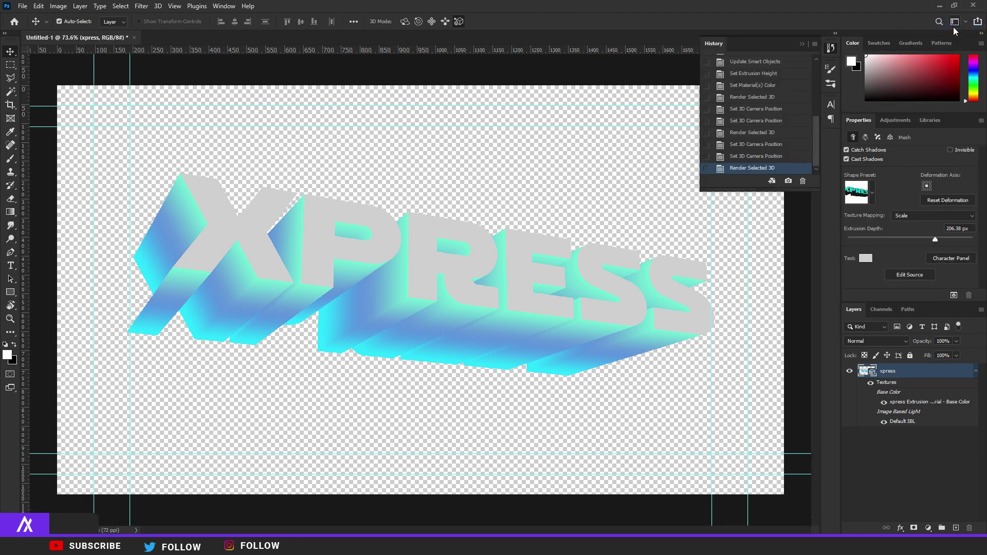
pyautogui.hotkey('ctrl', 'j')
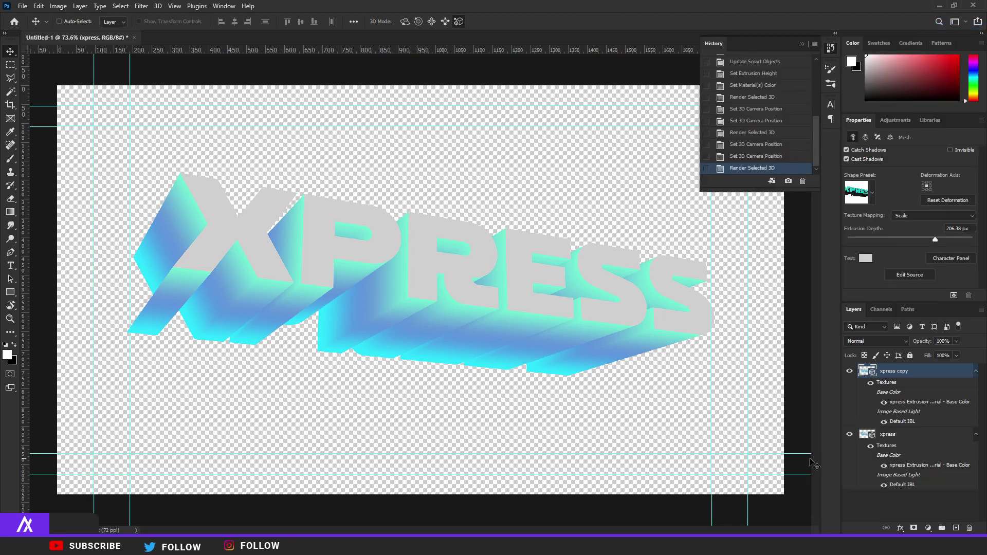
pyautogui.rightClick(927, 379)
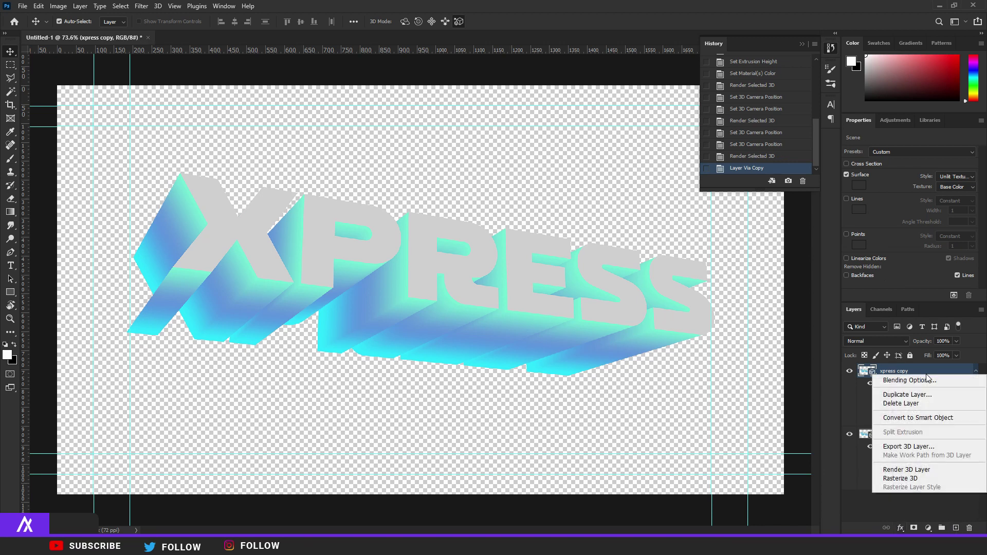
pyautogui.click(925, 479)
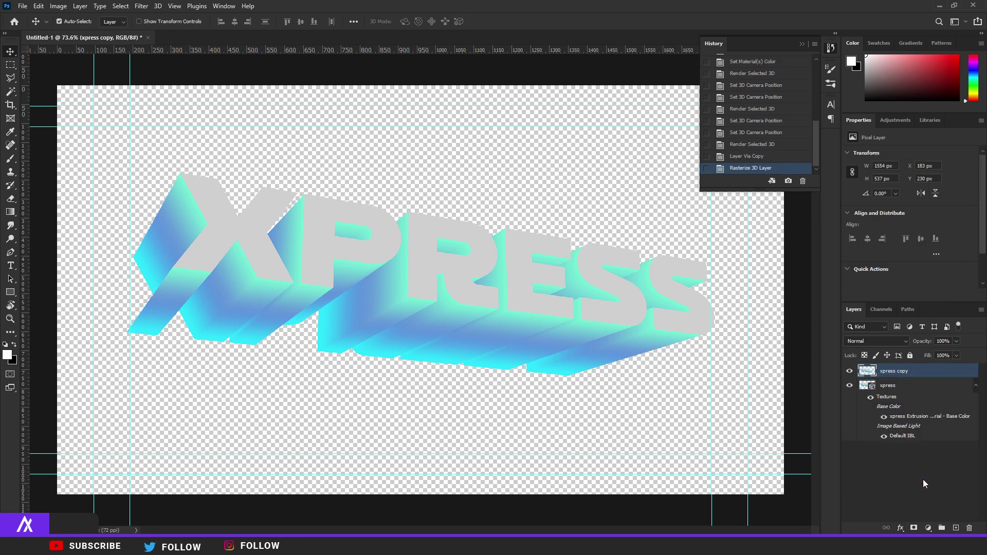
# Step: Hide the original 3D layer and undo an accidental move of the rasterized copy
pyautogui.click(850, 386)
pyautogui.click(891, 385)
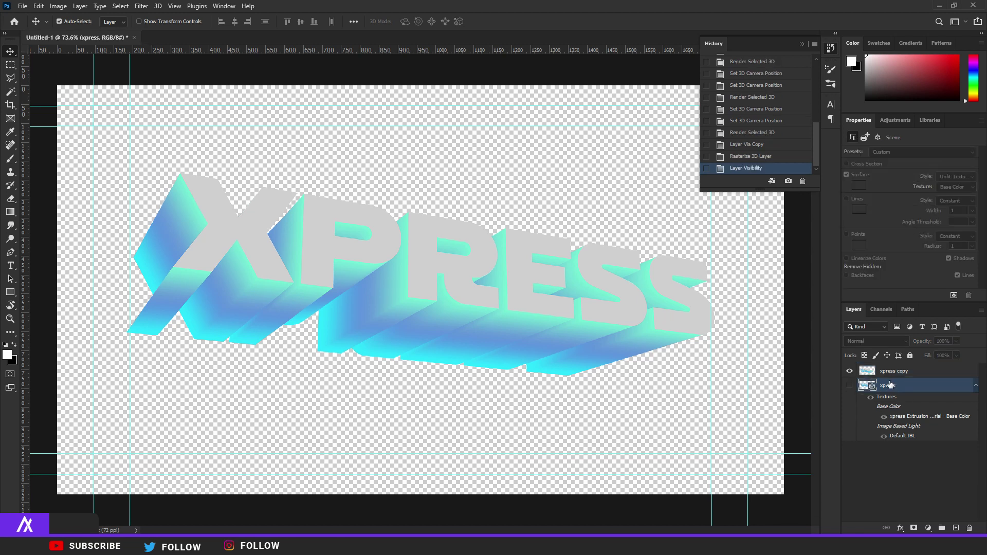
pyautogui.click(895, 372)
pyautogui.moveTo(457, 260); pyautogui.dragTo(452, 270)
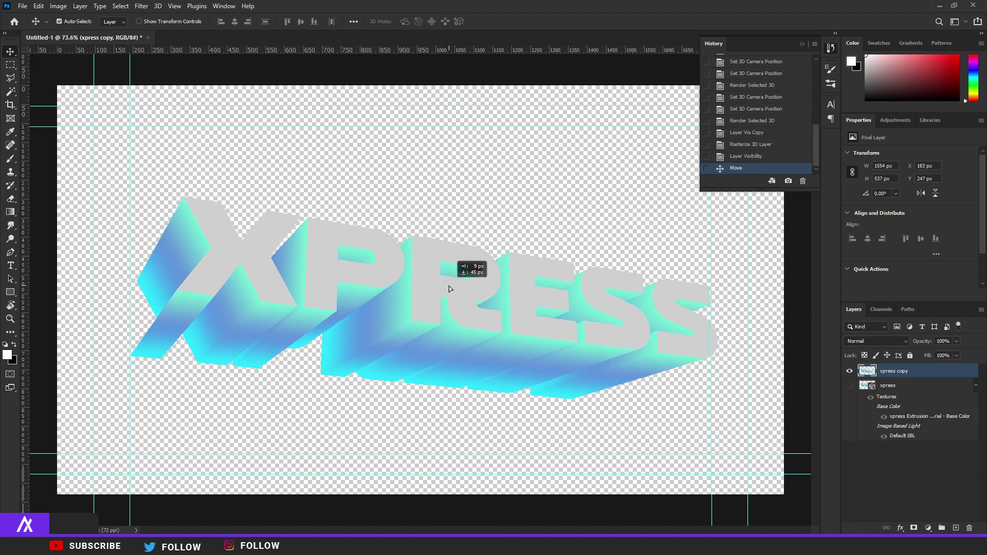
pyautogui.moveTo(451, 267); pyautogui.dragTo(449, 286)
pyautogui.hotkey('ctrl', 'z')
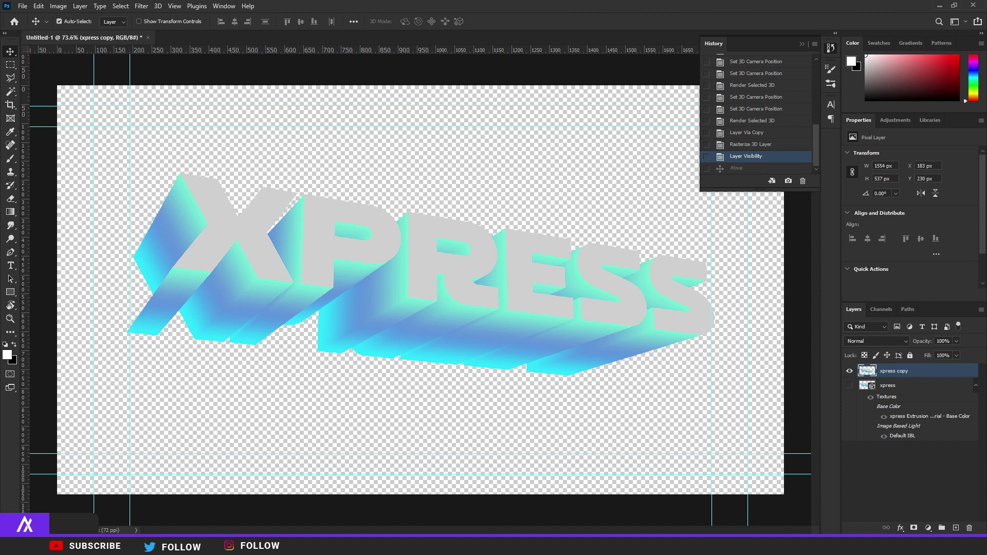
# Step: Magic Wand-select all six grey XPRESS letter faces, Shift-adding the last S
pyautogui.click(10, 92)
pyautogui.click(236, 236)
pyautogui.keyDown('shift'); pyautogui.click(350, 243); pyautogui.keyUp('shift')
pyautogui.keyDown('shift'); pyautogui.click(455, 266); pyautogui.keyUp('shift')
pyautogui.keyDown('shift'); pyautogui.click(541, 282); pyautogui.keyUp('shift')
pyautogui.keyDown('shift'); pyautogui.click(609, 296); pyautogui.keyUp('shift')
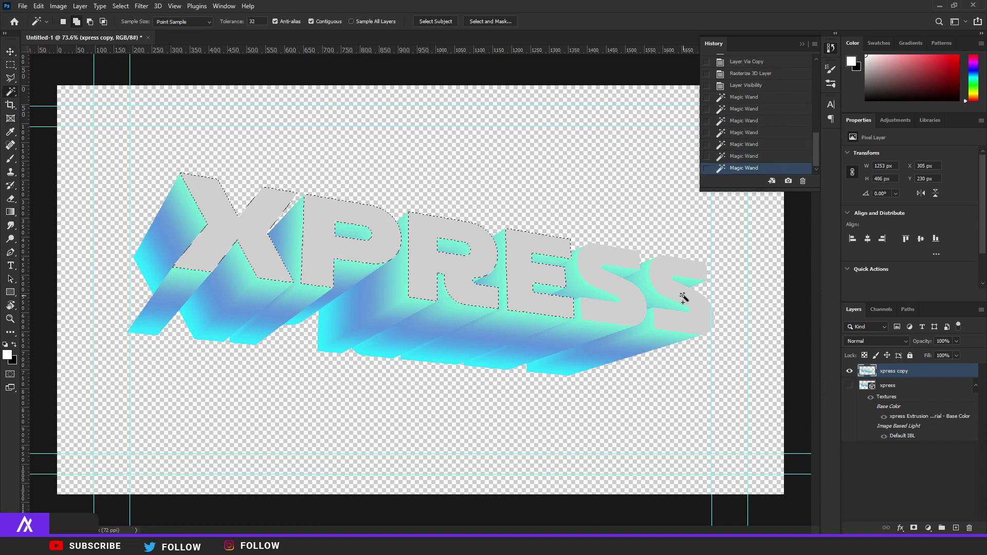
pyautogui.press('shift')
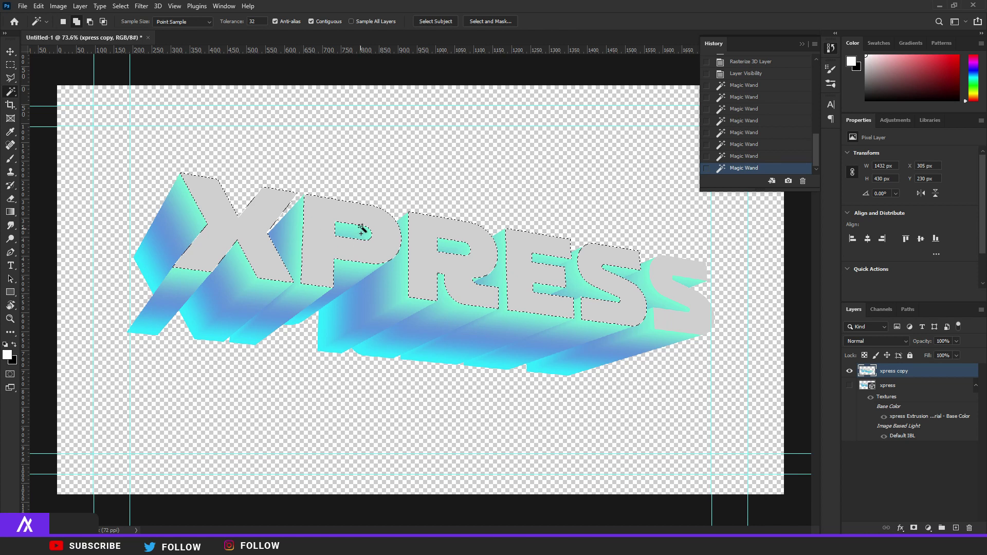
pyautogui.keyDown('shift'); pyautogui.click(660, 276); pyautogui.keyUp('shift')
# Step: Fill the selected faces with white on a new layer and deselect
pyautogui.click(956, 528)
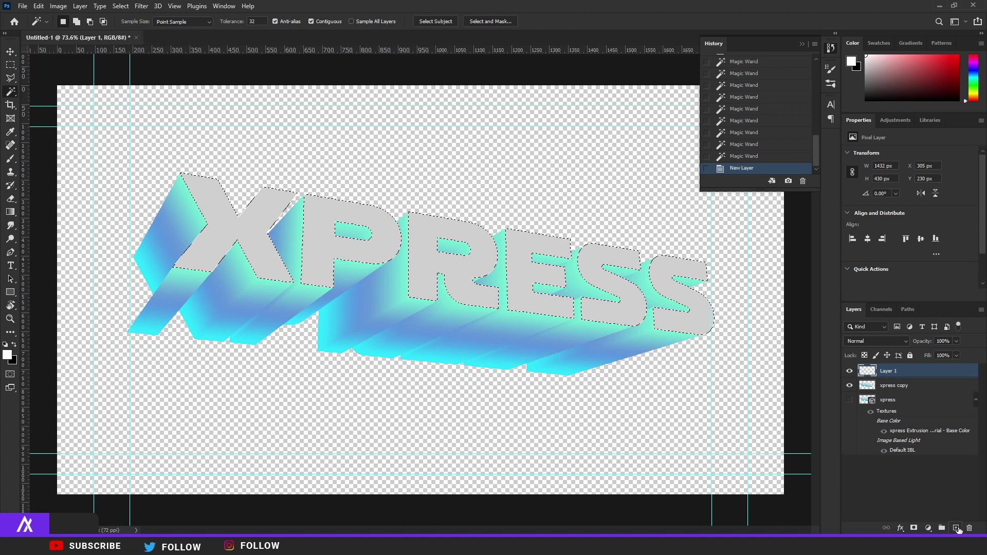
pyautogui.hotkey('alt', 'BackSpace')
pyautogui.hotkey('ctrl', 'd')
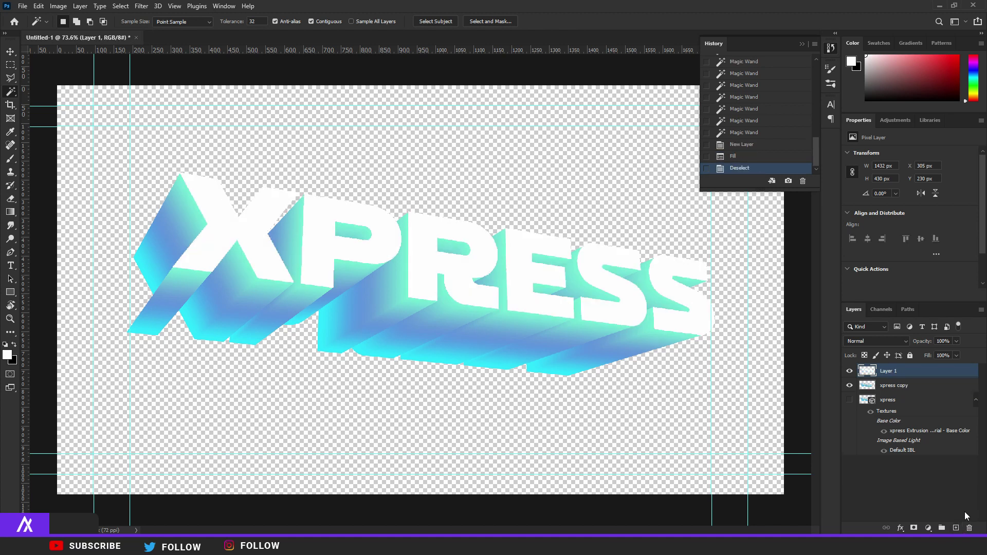
# Step: Style Layer 1 with zero fill, a light-coloured stroke and a colour overlay
pyautogui.doubleClick(945, 374)
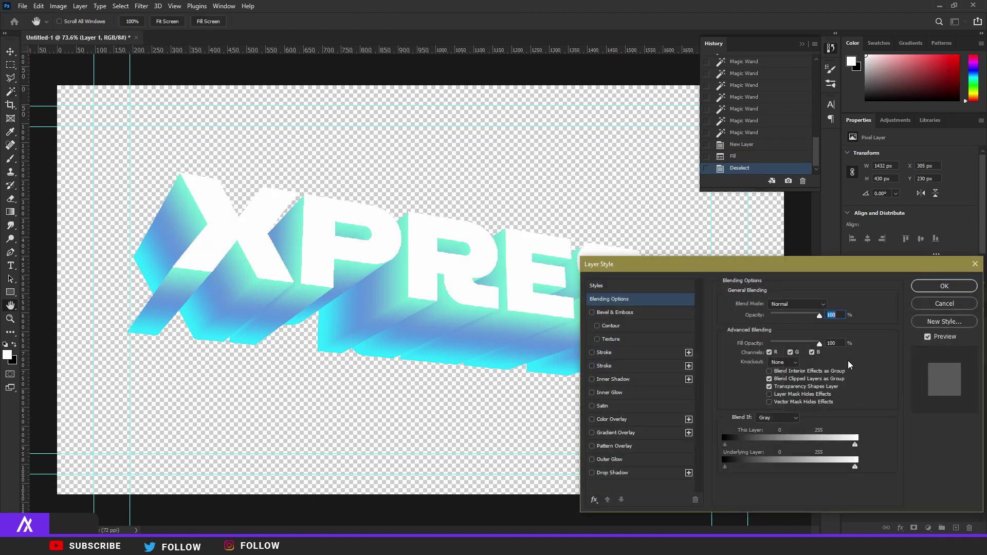
pyautogui.moveTo(794, 344); pyautogui.dragTo(771, 344)
pyautogui.click(605, 353)
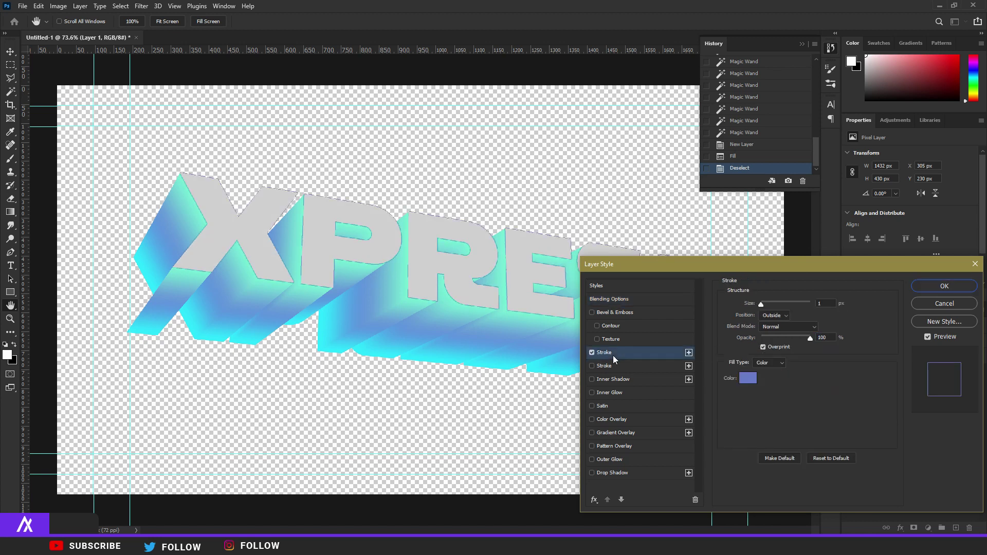
pyautogui.click(748, 378)
pyautogui.write('ffffff')
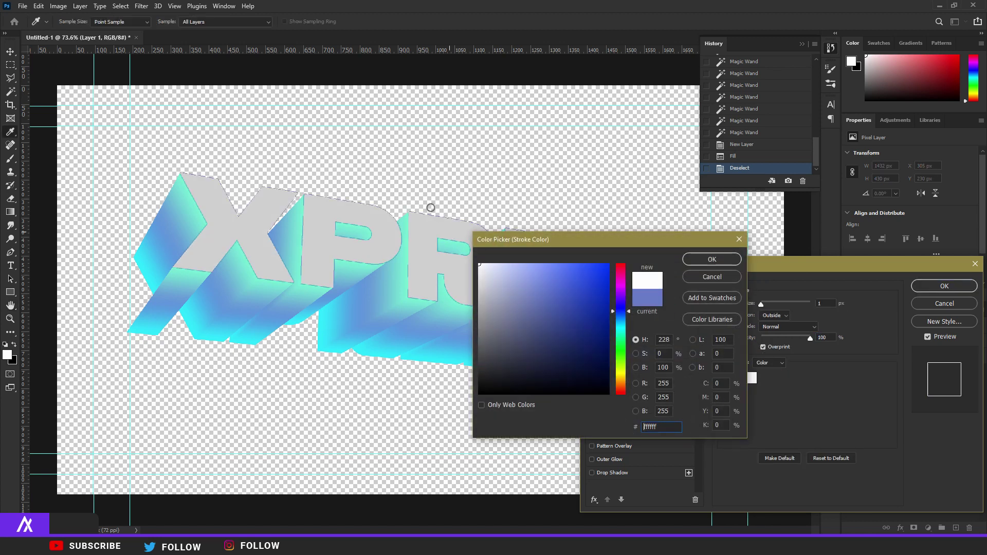
pyautogui.click(712, 260)
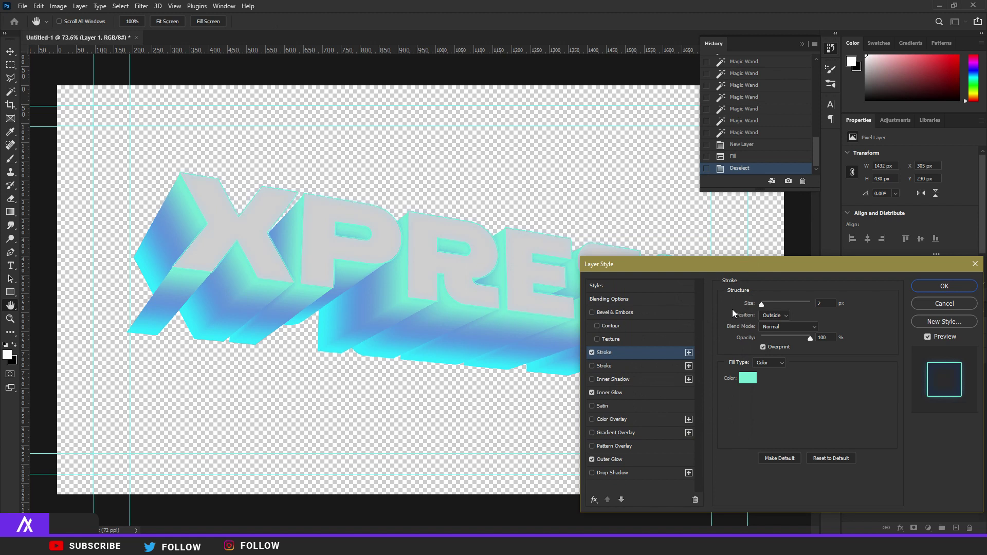
pyautogui.click(592, 419)
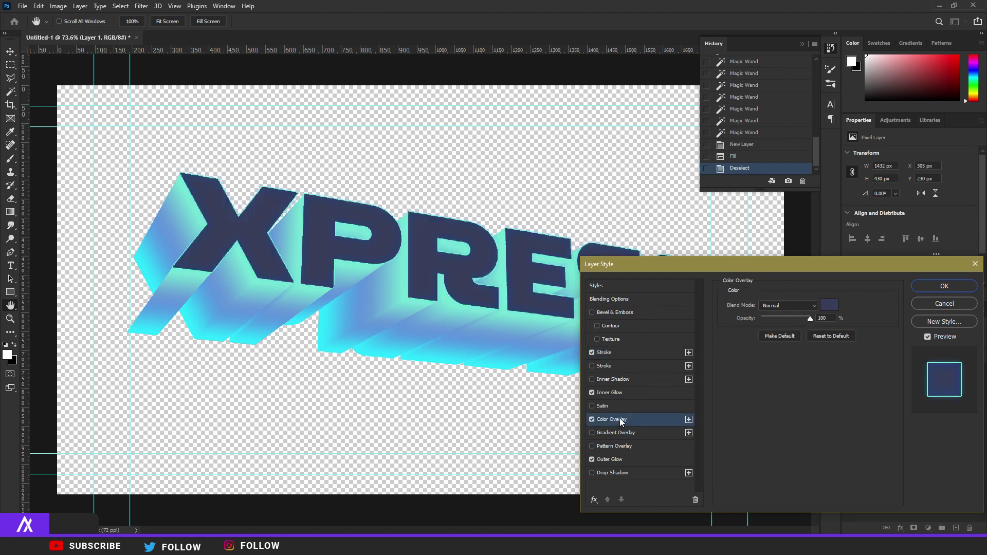
pyautogui.click(828, 306)
pyautogui.write('08123b')
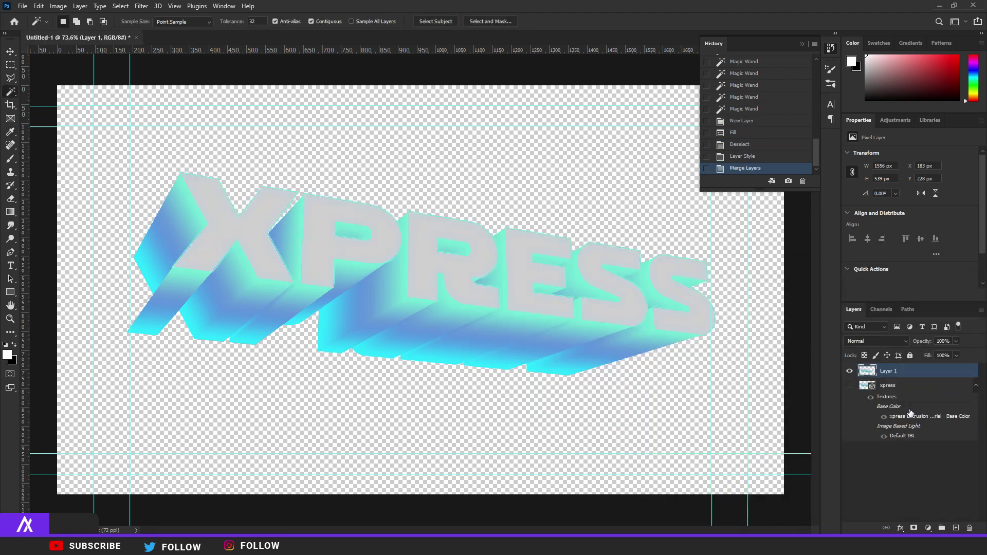
# Step: Try a Hue/Saturation adjustment on the text colours, then delete it
pyautogui.click(928, 529)
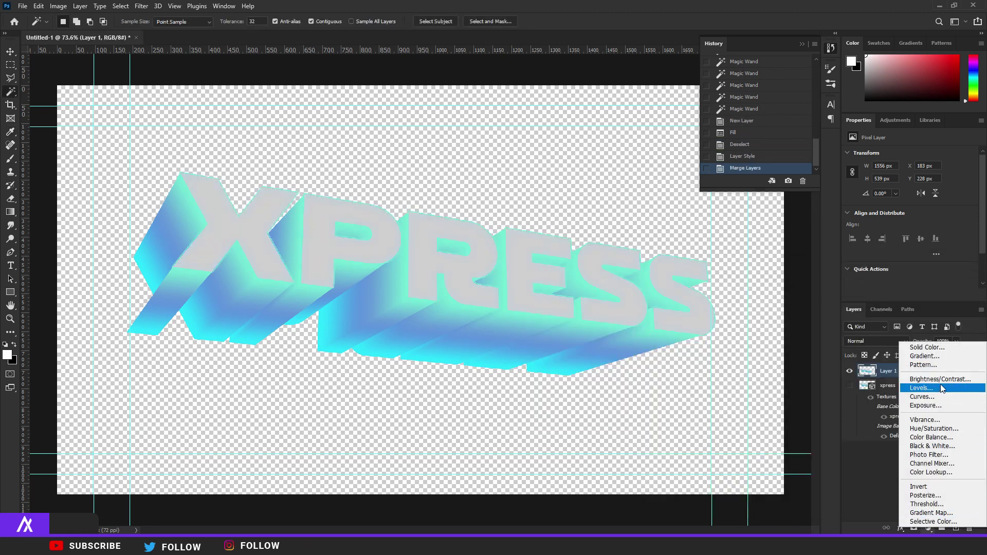
pyautogui.click(922, 430)
pyautogui.moveTo(910, 193)
pyautogui.mouseDown()
pyautogui.moveTo(928, 193)
pyautogui.moveTo(830, 195)
pyautogui.mouseUp()
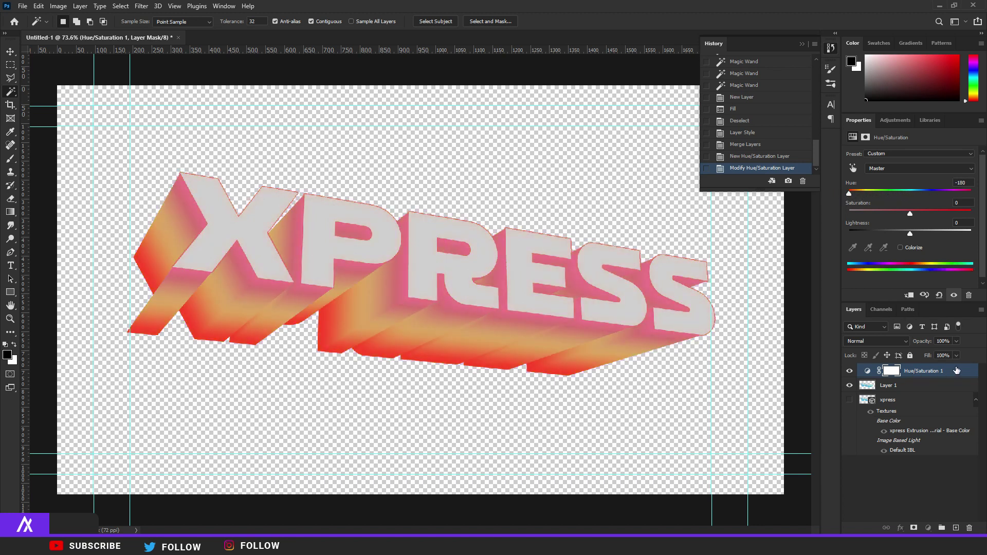
pyautogui.press('Delete')
# Step: Add a reversed Gradient Map adjustment and try different gradient presets
pyautogui.click(928, 529)
pyautogui.click(927, 482)
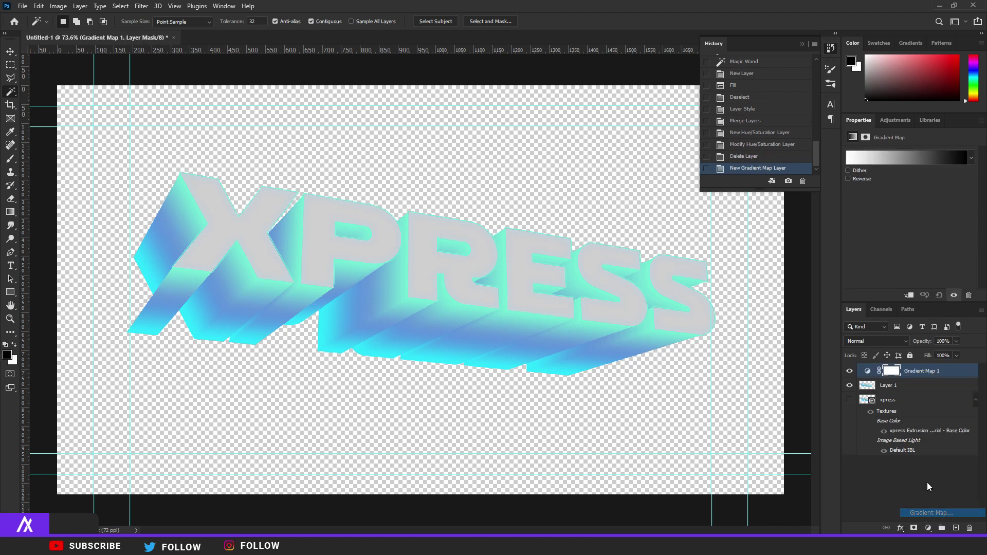
pyautogui.click(846, 180)
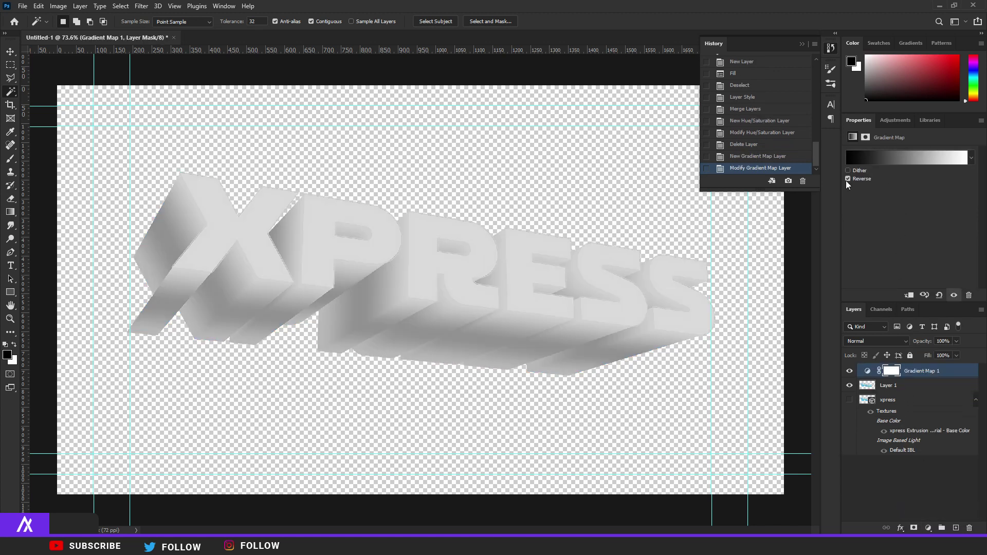
pyautogui.click(888, 160)
pyautogui.click(623, 282)
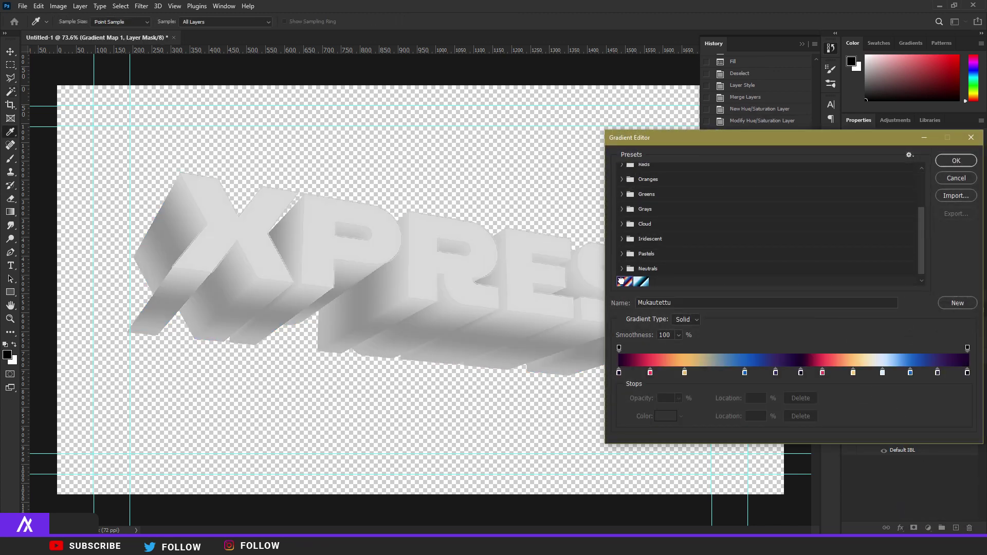
pyautogui.click(640, 282)
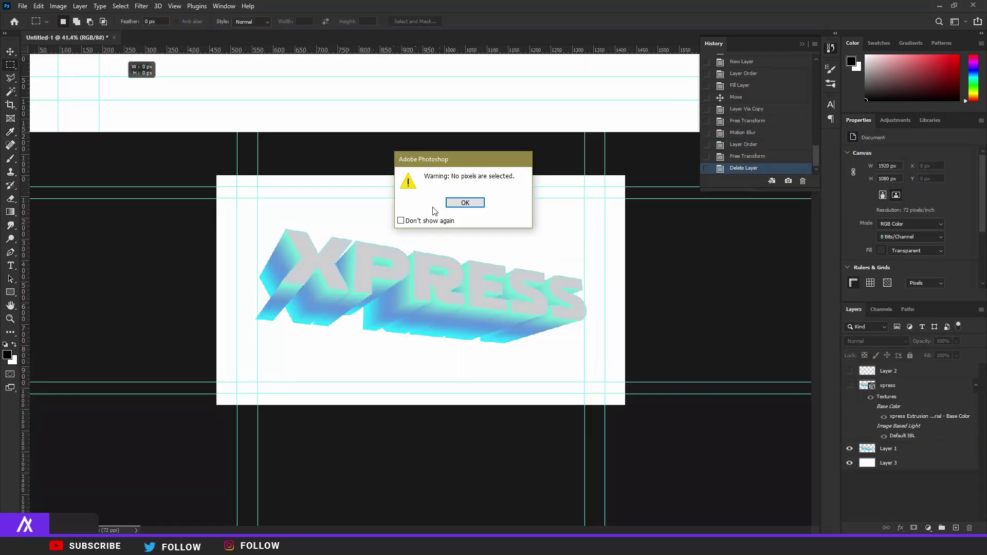
pyautogui.click(462, 202)
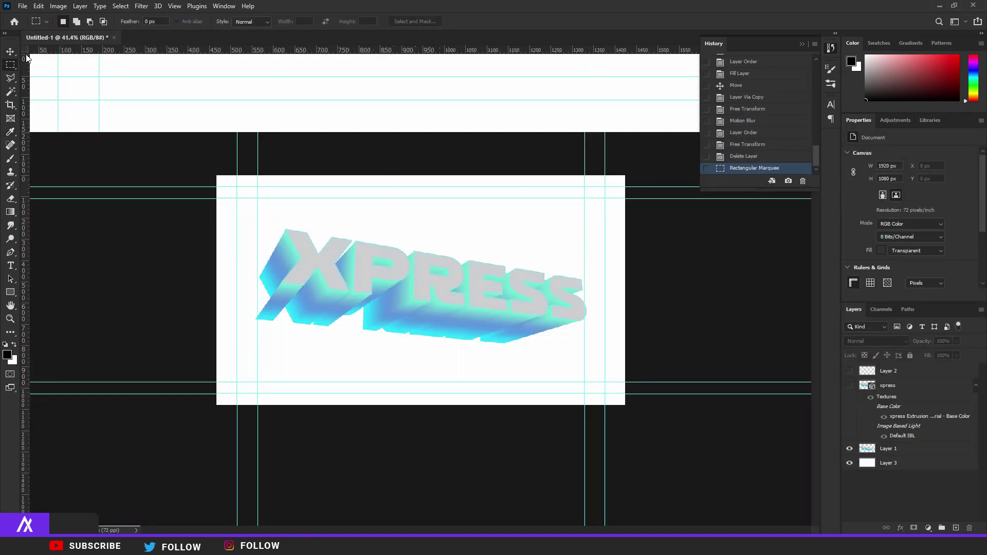
pyautogui.click(11, 51)
pyautogui.hotkey('ctrl', '+')
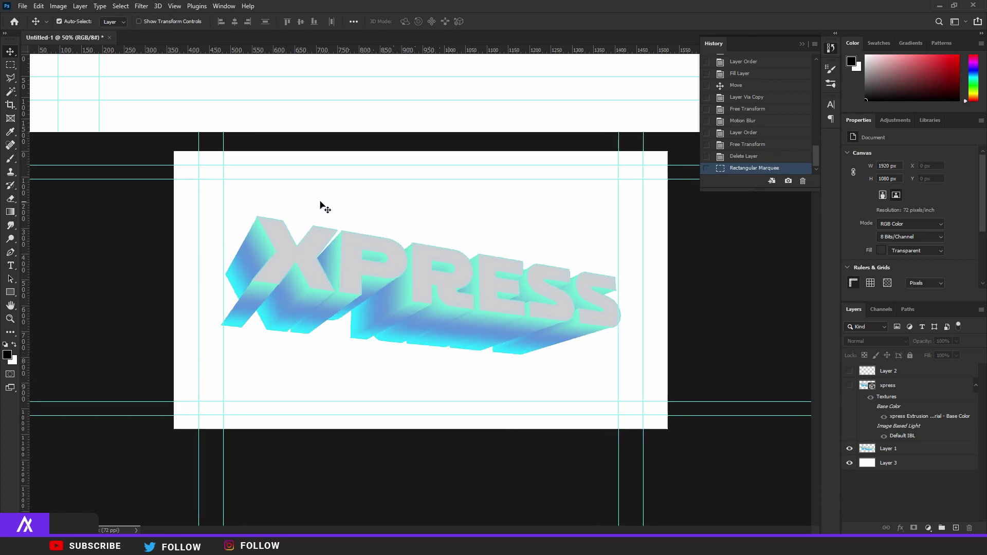